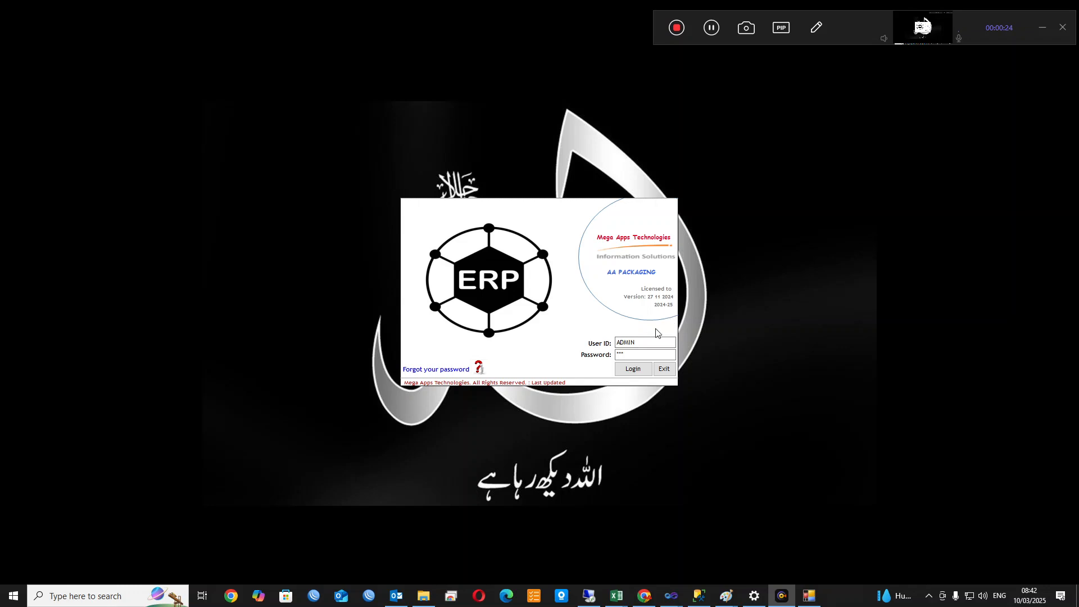
# Log in to the ERP system and open the Chart of Account setup form
pyautogui.click(635, 373)
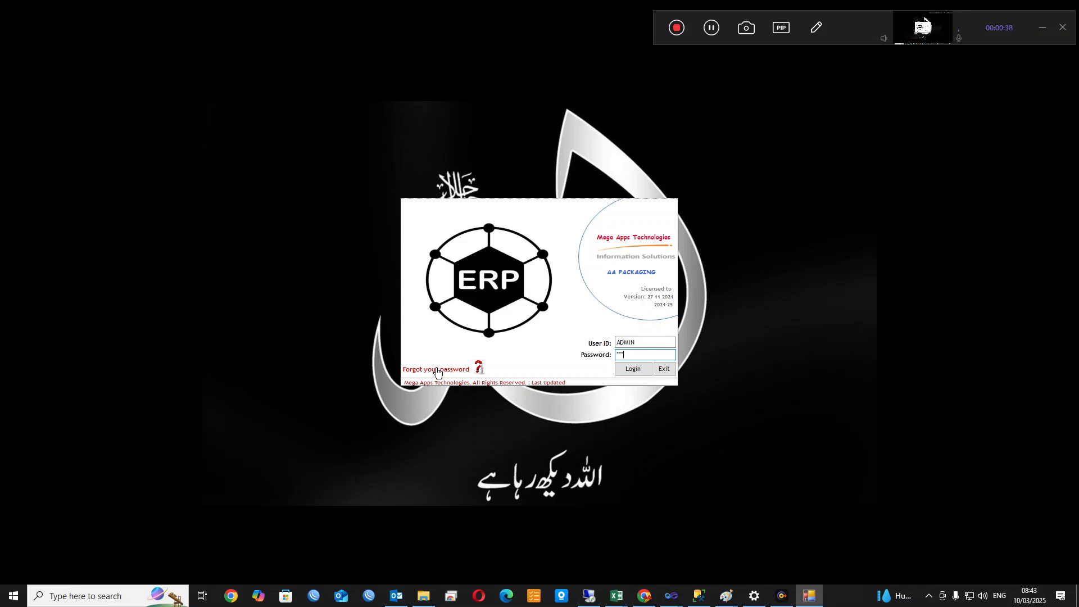
pyautogui.click(633, 369)
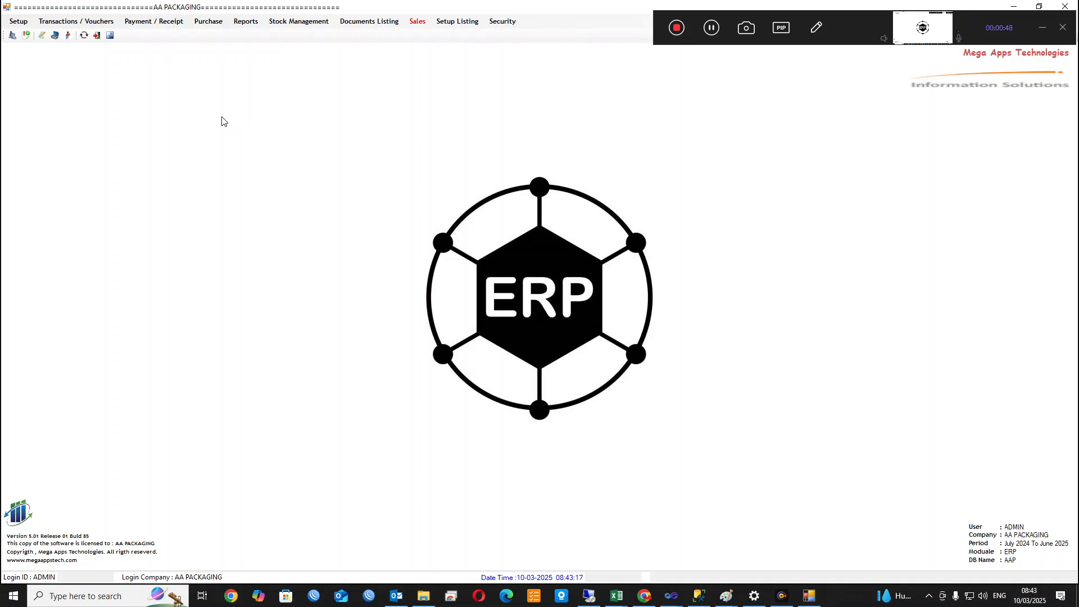
pyautogui.click(18, 23)
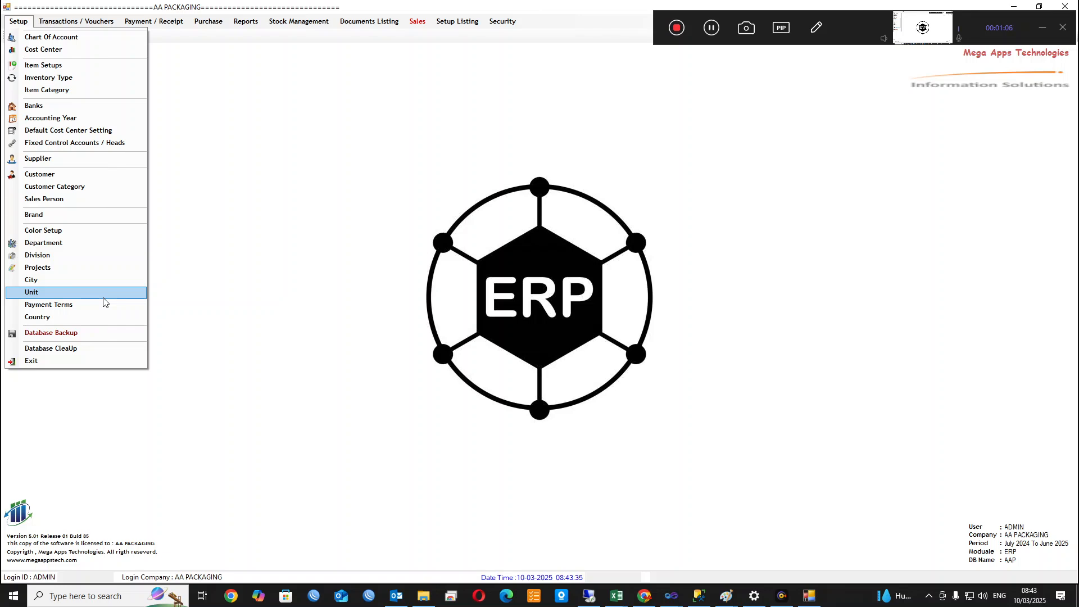
pyautogui.click(70, 37)
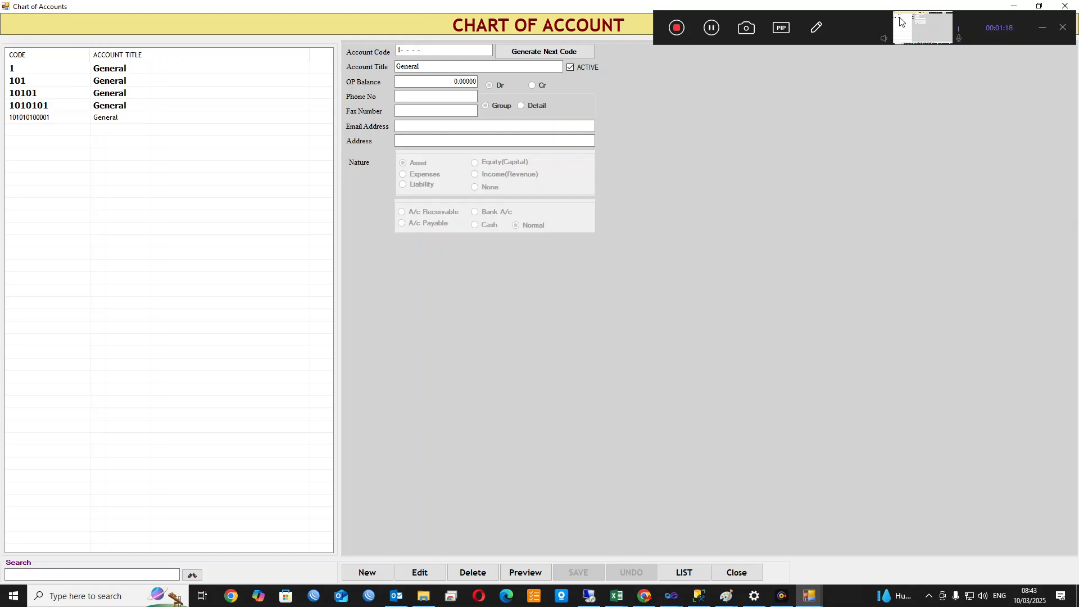
pyautogui.click(1041, 27)
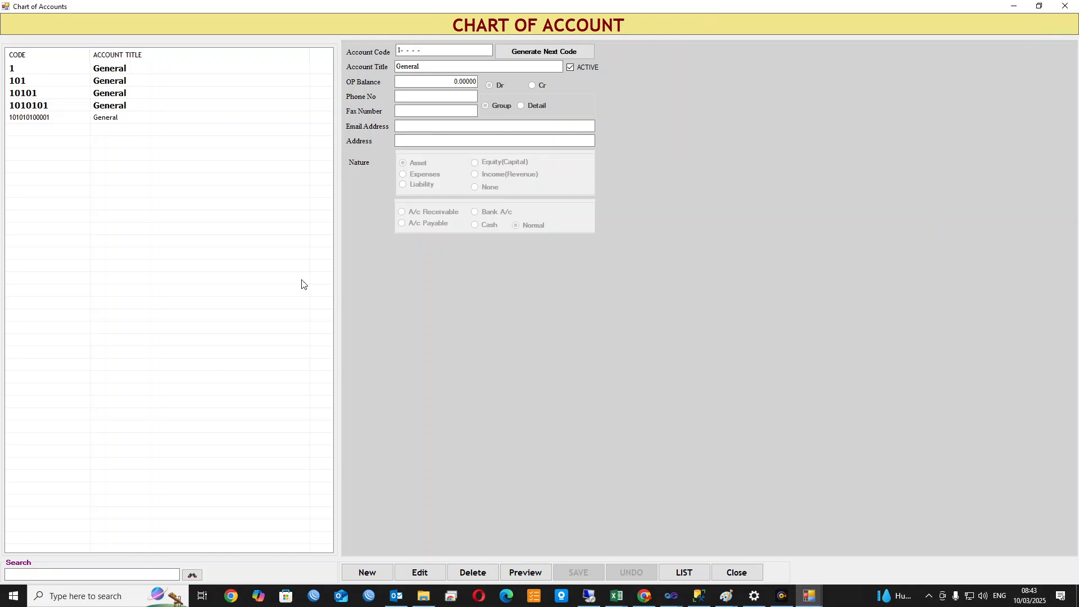
# Examine the account codes at each level, comparing the parent group accounts with the detail account below them
pyautogui.click(18, 81)
pyautogui.click(18, 81)
pyautogui.click(24, 93)
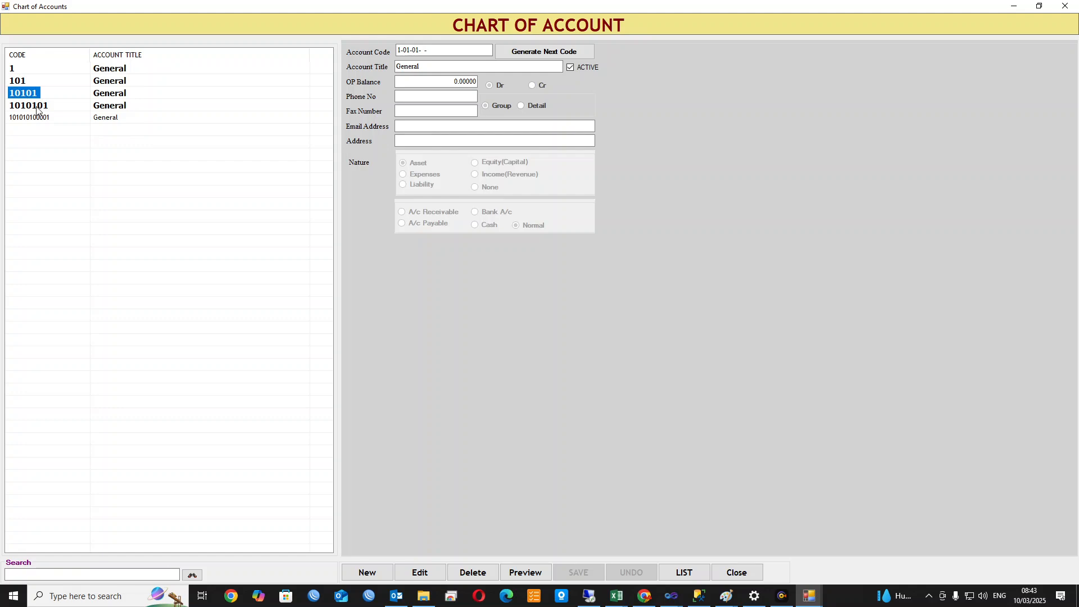
pyautogui.click(35, 106)
pyautogui.click(38, 118)
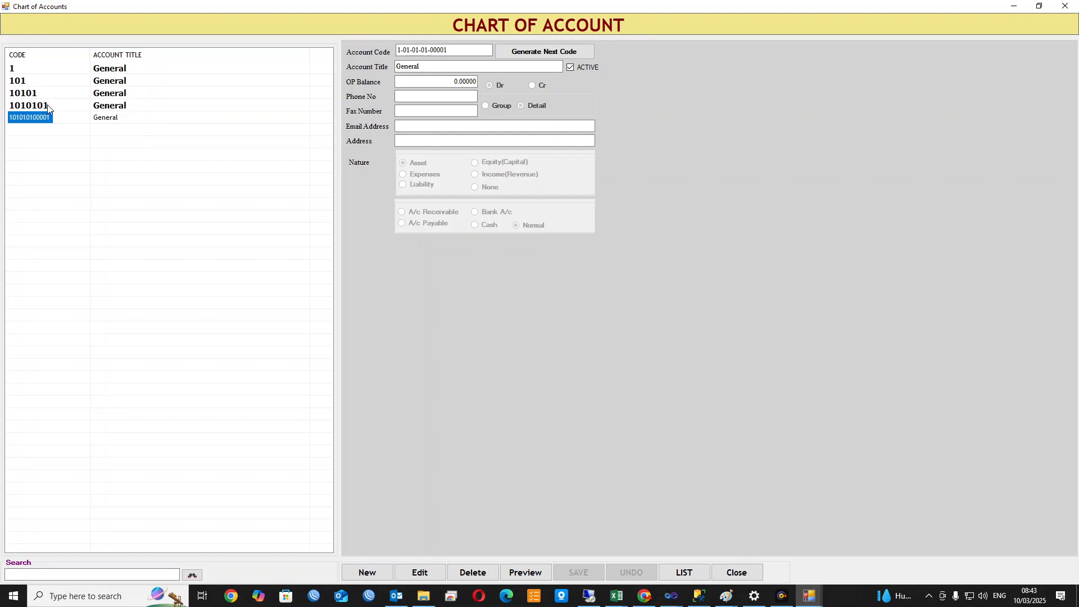
pyautogui.click(47, 106)
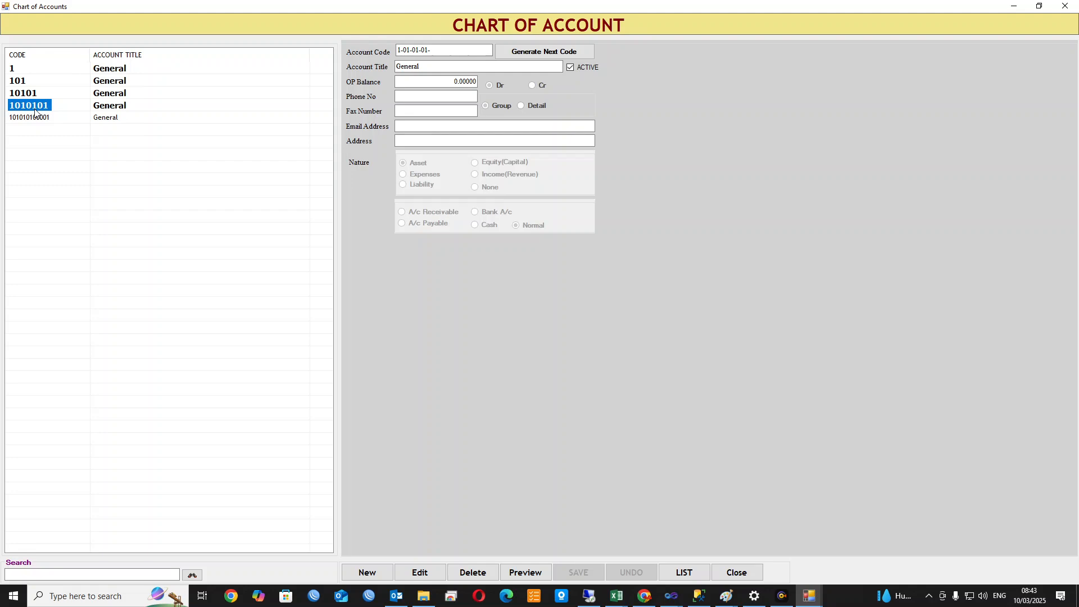
pyautogui.click(46, 120)
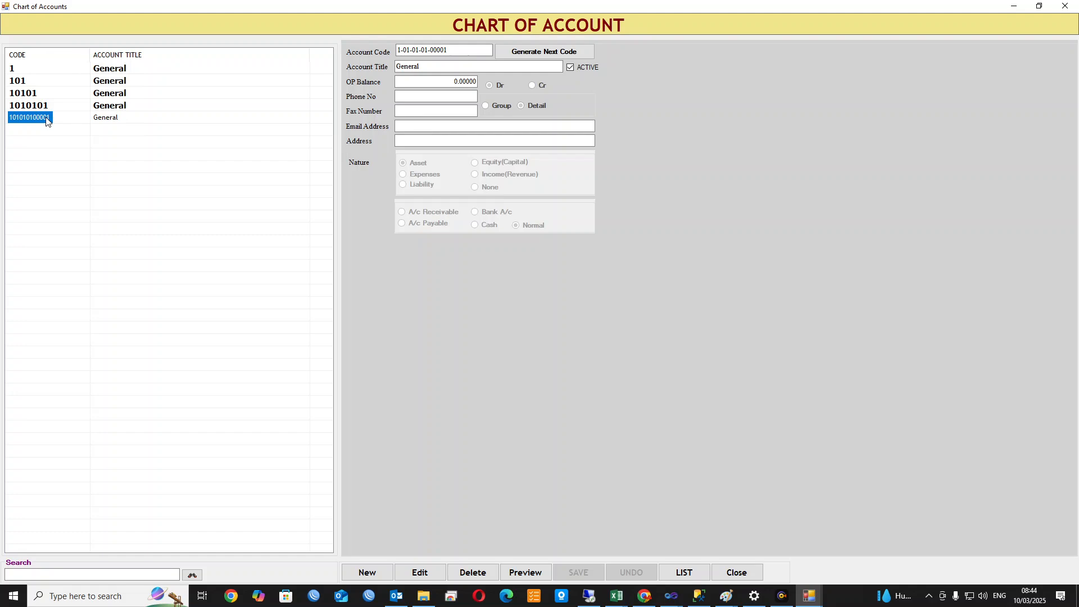
pyautogui.click(119, 105)
pyautogui.click(32, 106)
pyautogui.click(118, 108)
pyautogui.click(51, 109)
pyautogui.click(40, 117)
pyautogui.click(37, 108)
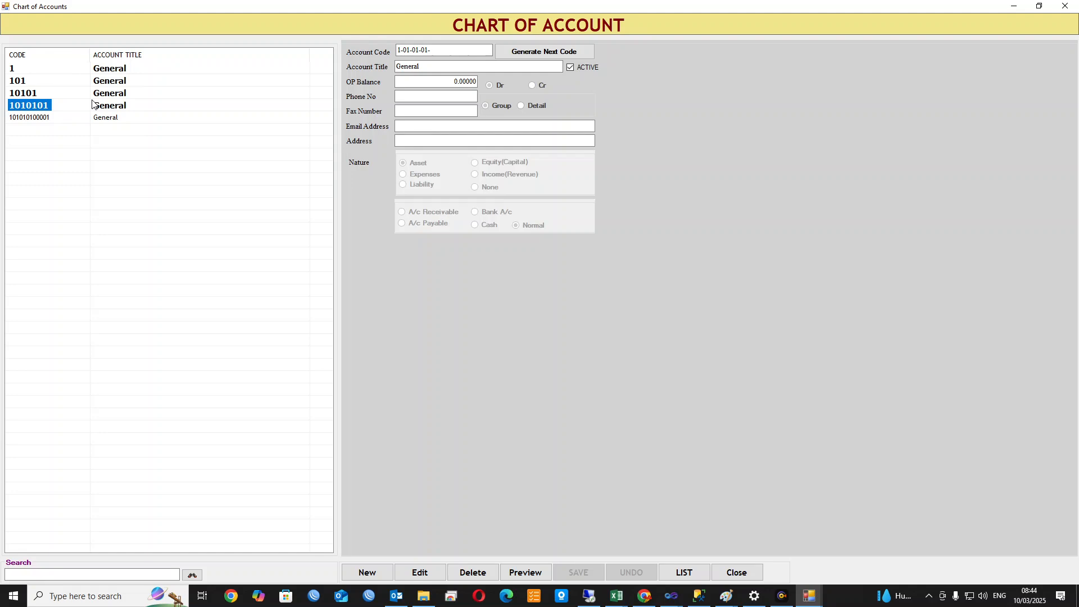
pyautogui.click(46, 121)
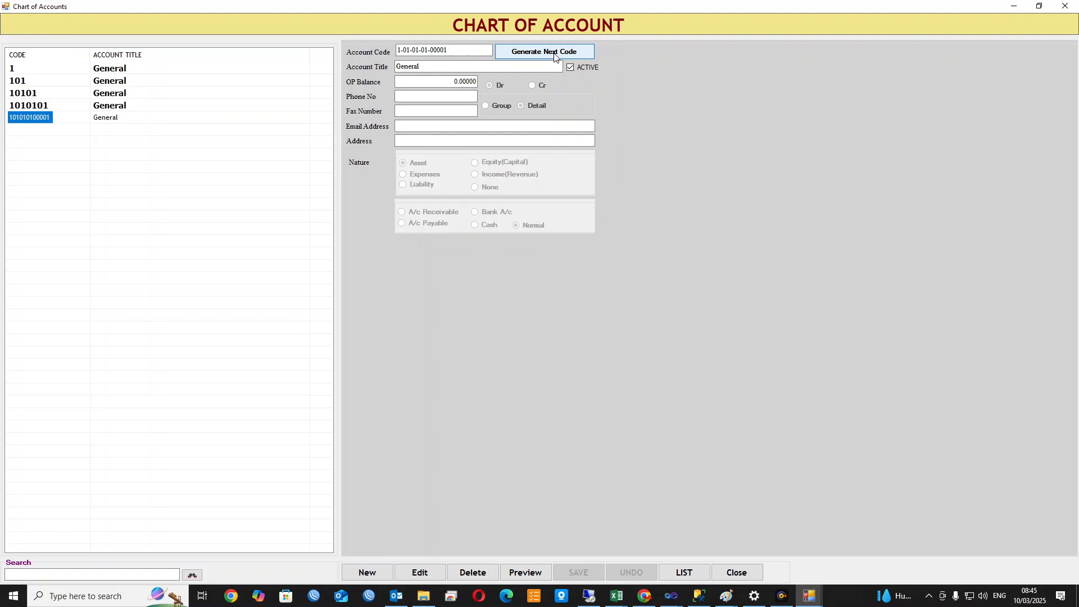
pyautogui.click(35, 106)
pyautogui.click(34, 117)
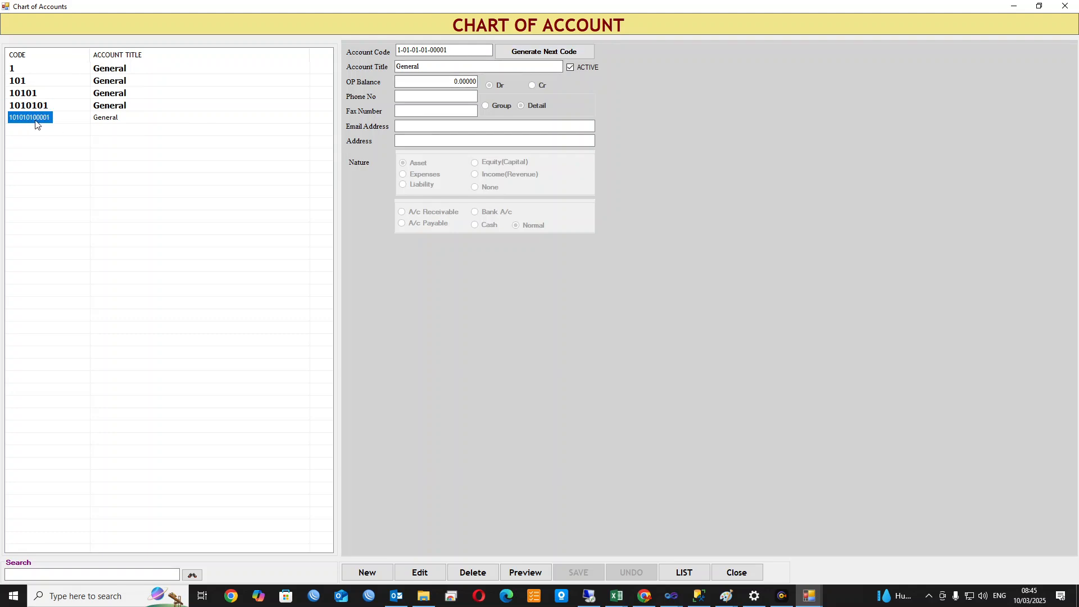
pyautogui.click(543, 52)
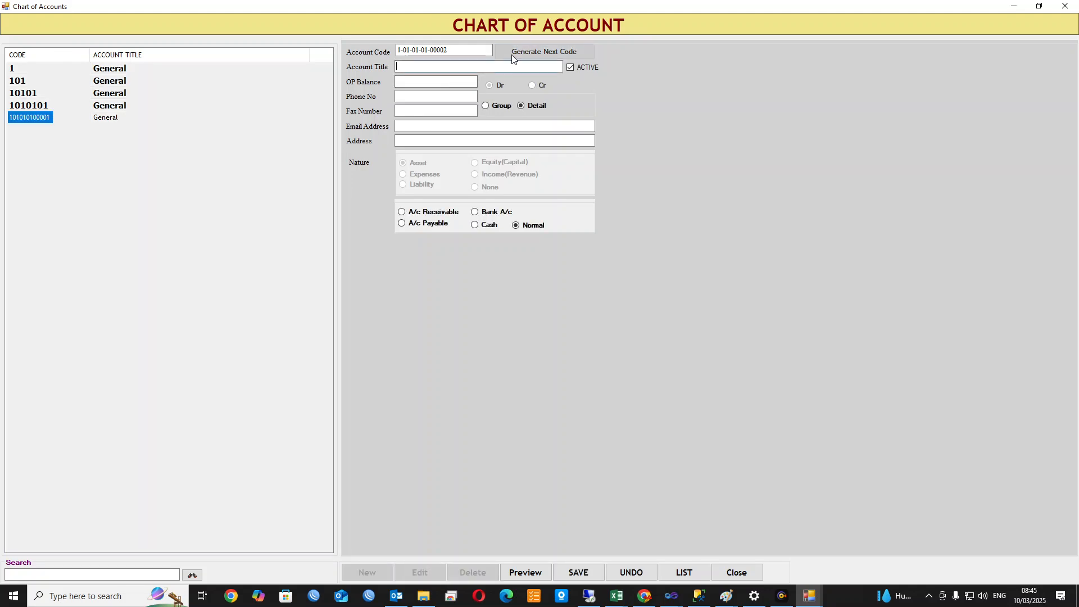
pyautogui.click(441, 67)
pyautogui.write('Salary Account')
pyautogui.click(578, 572)
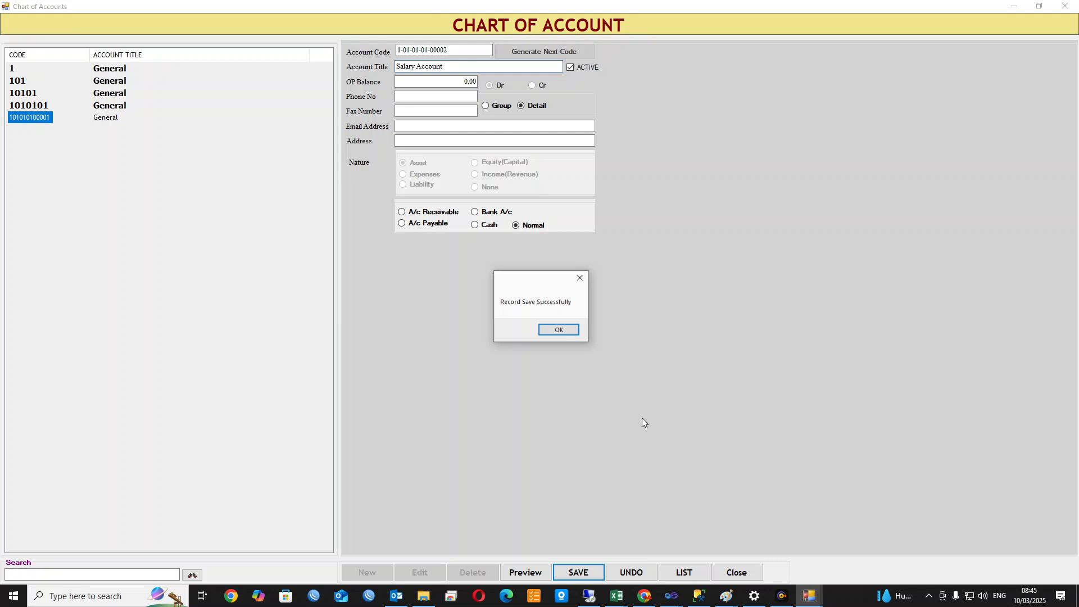
pyautogui.click(565, 331)
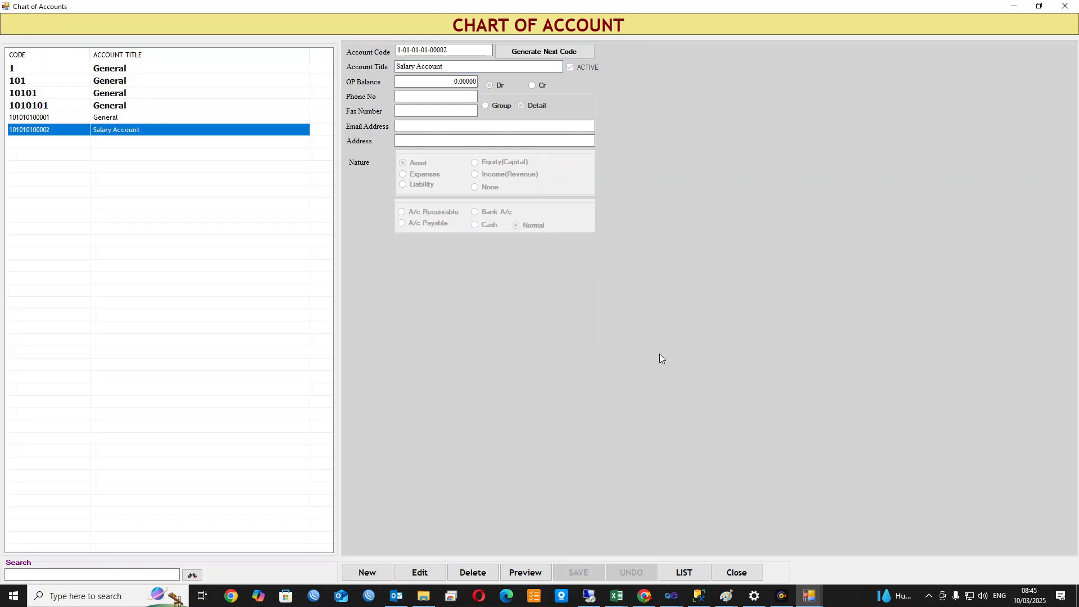
pyautogui.click(45, 109)
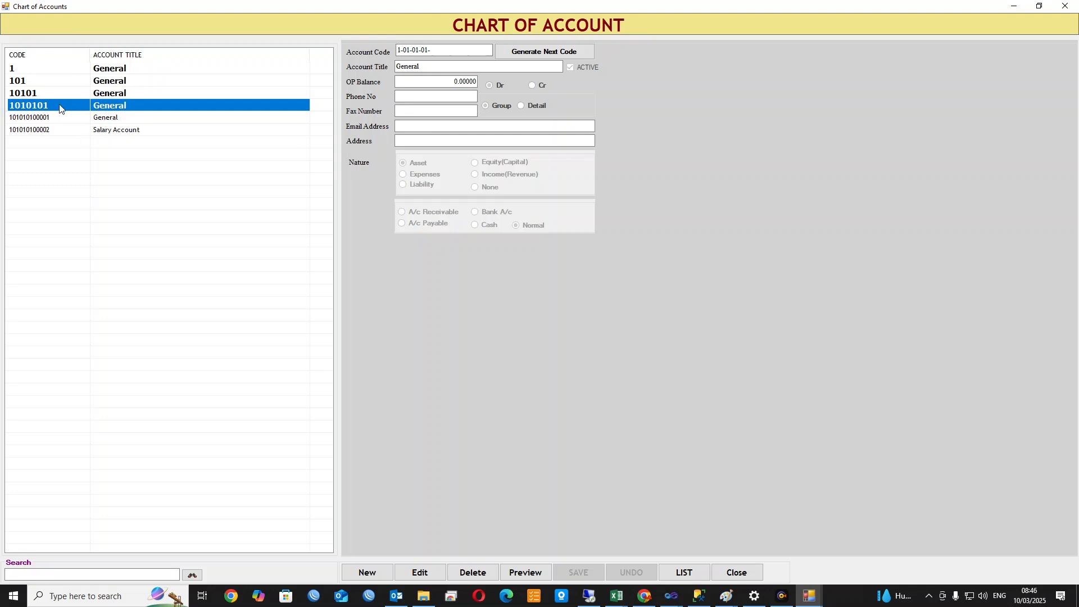
pyautogui.click(533, 54)
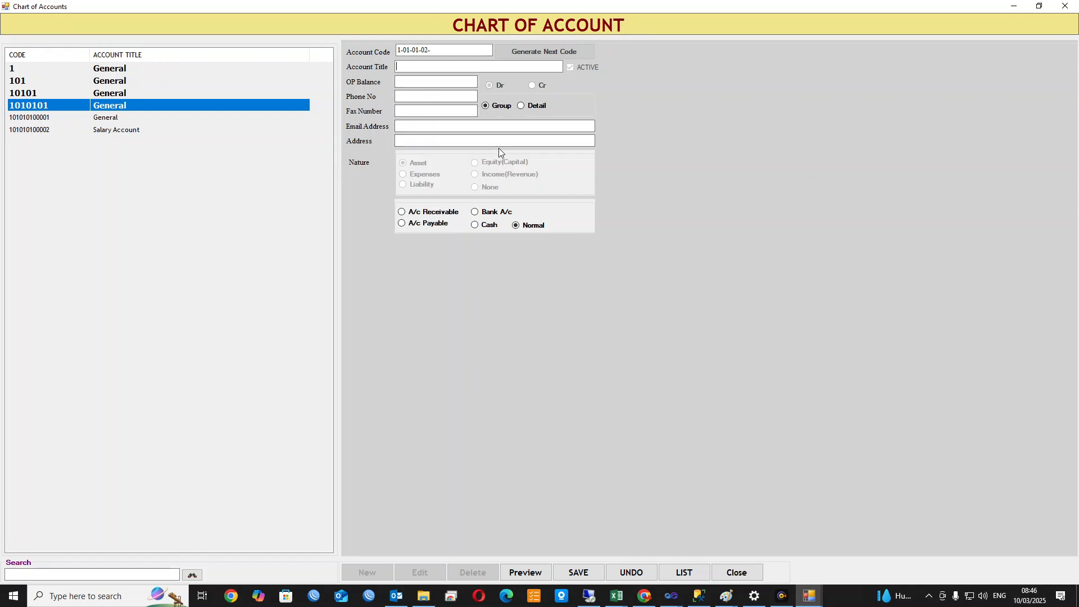
pyautogui.click(521, 106)
pyautogui.click(652, 570)
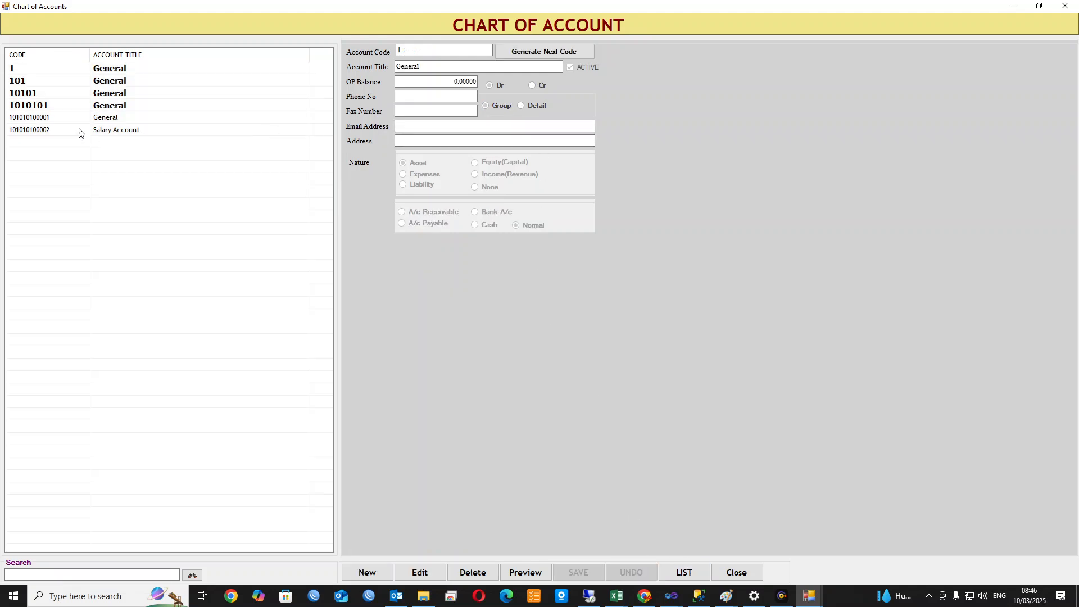
# Try to start a new account by manually entering the account code 1-01-01-02
pyautogui.click(44, 107)
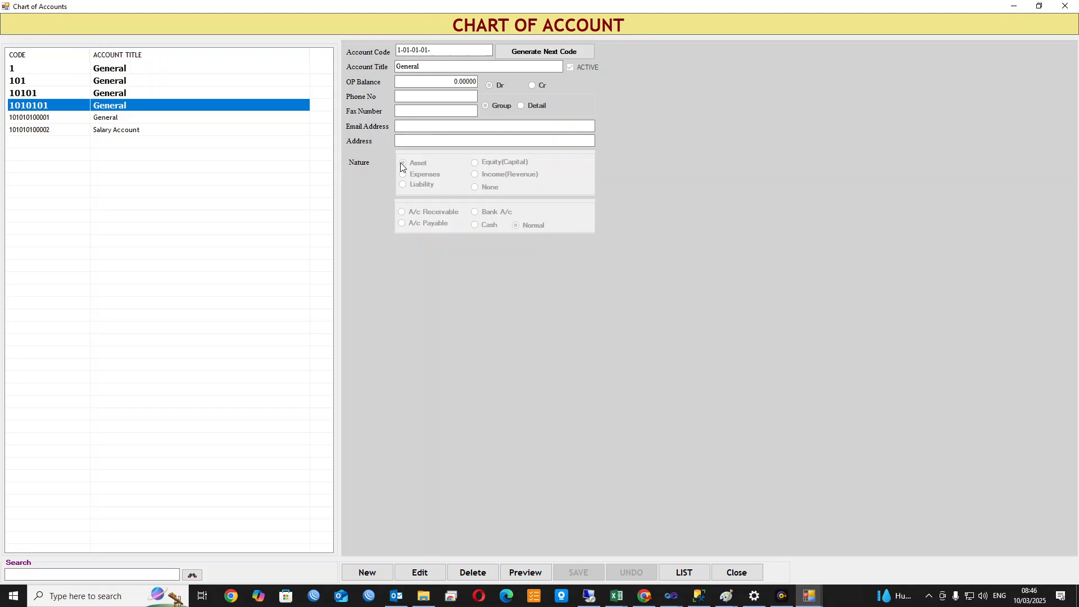
pyautogui.click(31, 95)
pyautogui.click(34, 109)
pyautogui.click(367, 571)
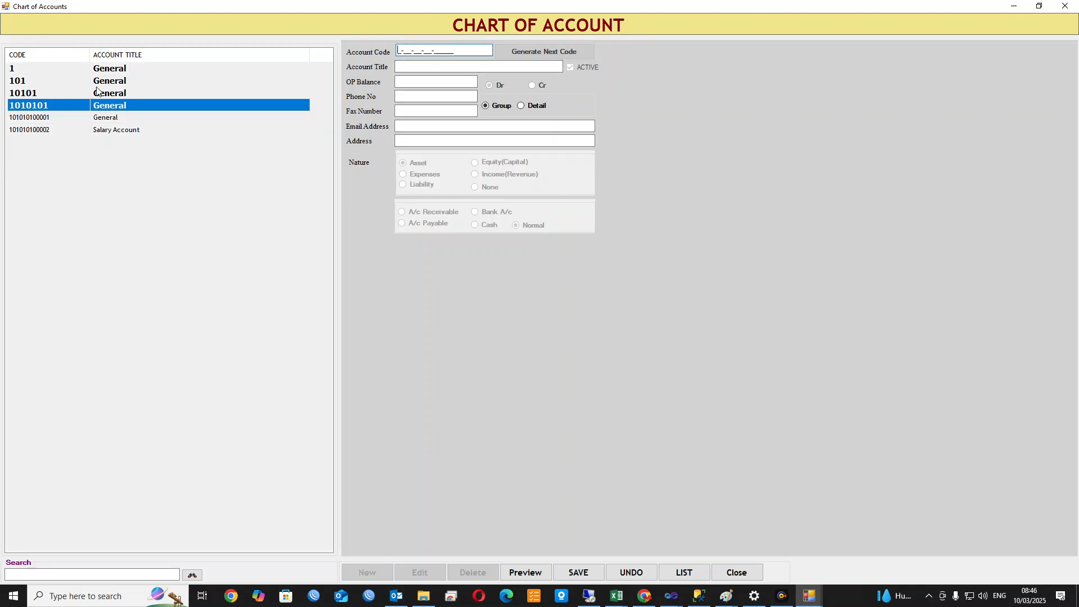
pyautogui.write('10')
pyautogui.press('BackSpace')
pyautogui.press('BackSpace')
pyautogui.press('BackSpace')
pyautogui.press('BackSpace')
pyautogui.write('01-01-01-00001')
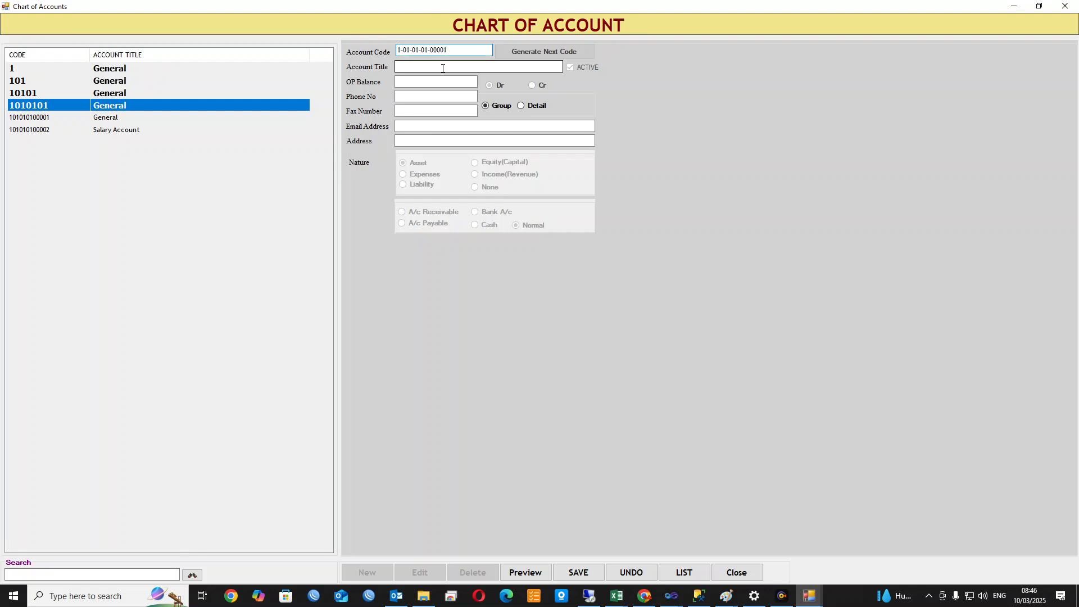
pyautogui.press('BackSpace')
pyautogui.press('BackSpace')
pyautogui.press('BackSpace')
pyautogui.press('BackSpace')
pyautogui.press('BackSpace')
pyautogui.write('2')
# Try to title the new account Expense as a Detail account, and discard the entry
pyautogui.click(447, 68)
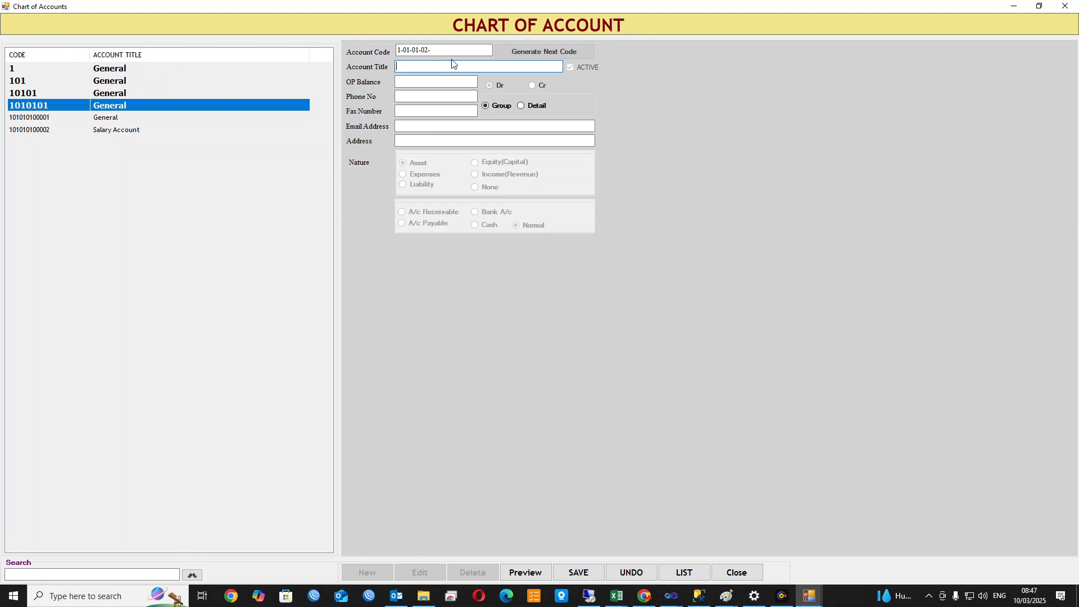
pyautogui.write('Expense')
pyautogui.click(520, 106)
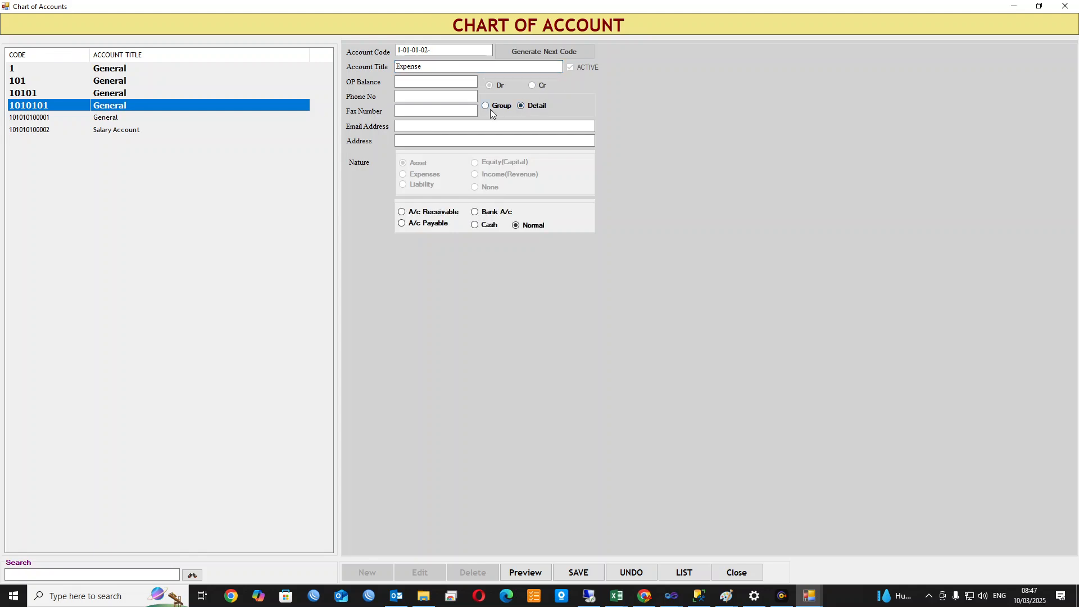
pyautogui.click(489, 109)
pyautogui.click(520, 106)
pyautogui.click(630, 572)
# Create a top-level group account with code 2, title Expenses and nature Expenses, and save it
pyautogui.click(366, 572)
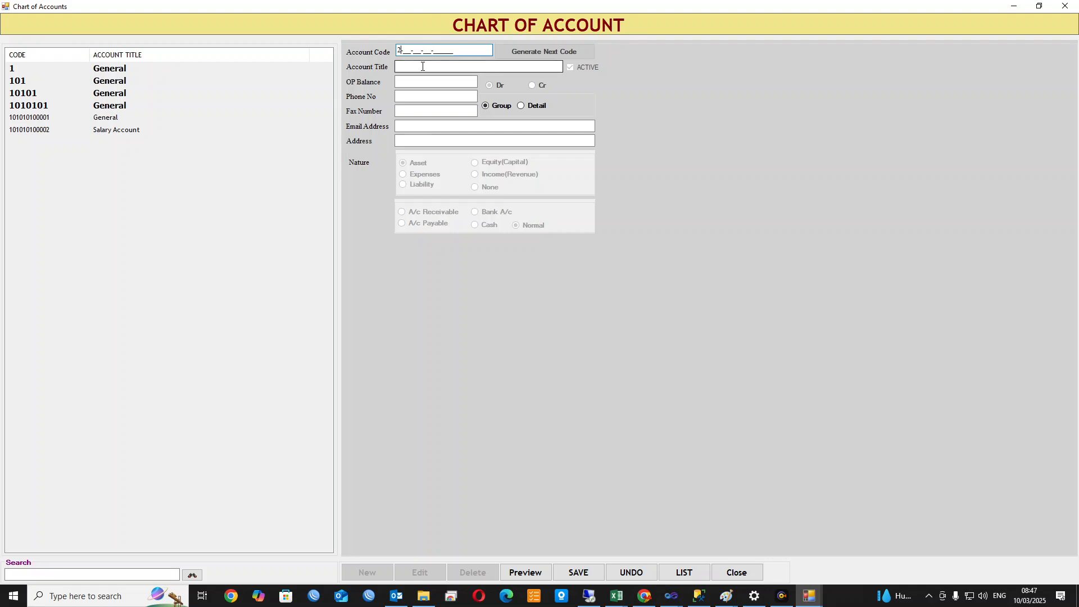
pyautogui.click(423, 67)
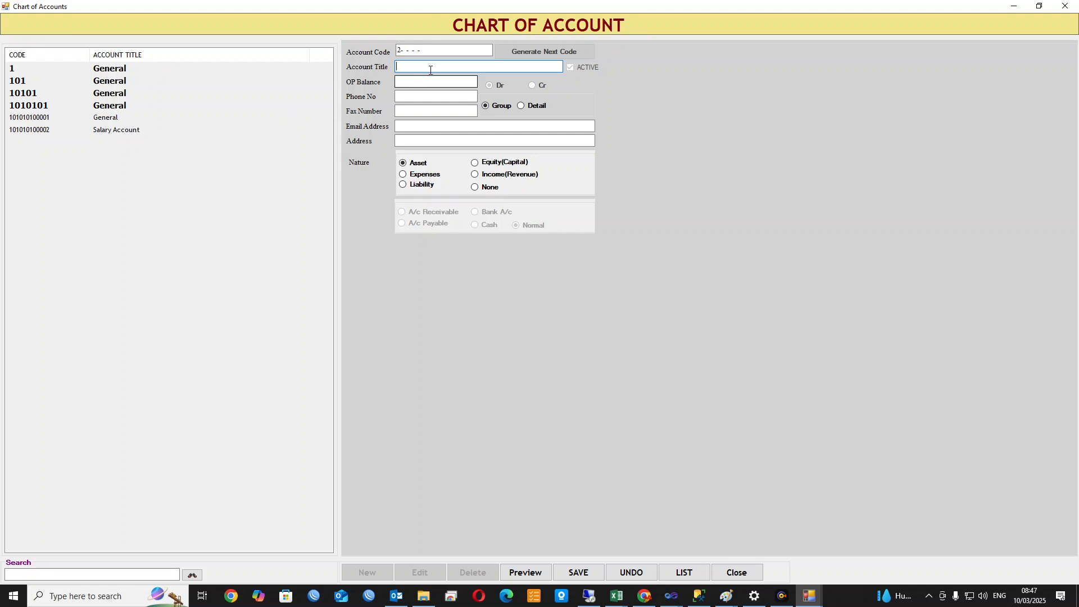
pyautogui.click(399, 50)
pyautogui.write('2')
pyautogui.click(403, 67)
pyautogui.click(426, 174)
pyautogui.click(410, 67)
pyautogui.write('Expenses')
pyautogui.click(577, 574)
pyautogui.click(555, 328)
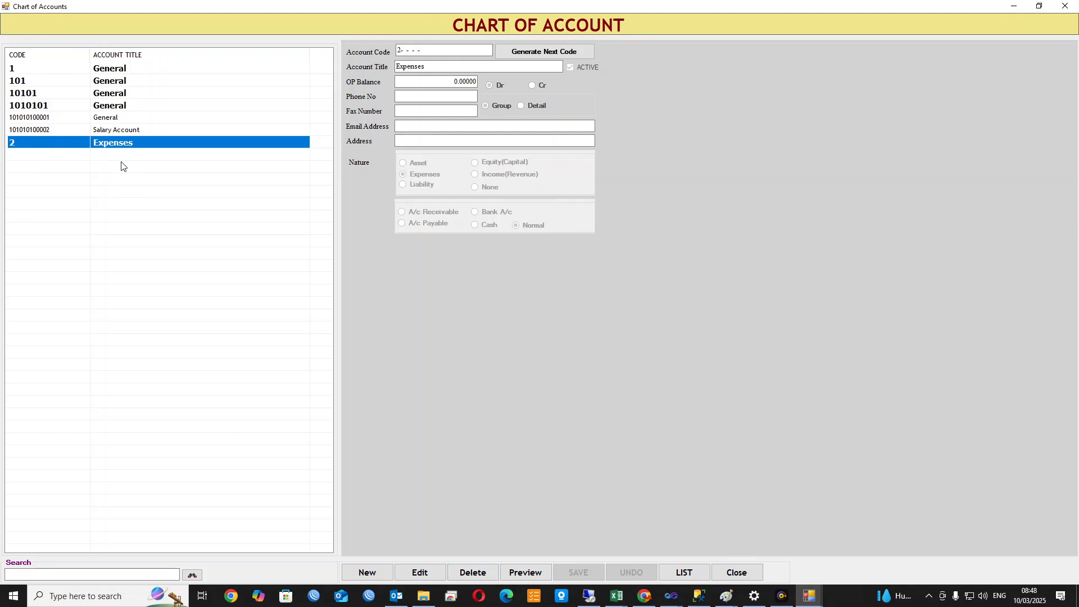
# Create a second-level group account with code 2-01 titled General Expense under Expenses, and save it
pyautogui.click(376, 572)
pyautogui.write('01__')
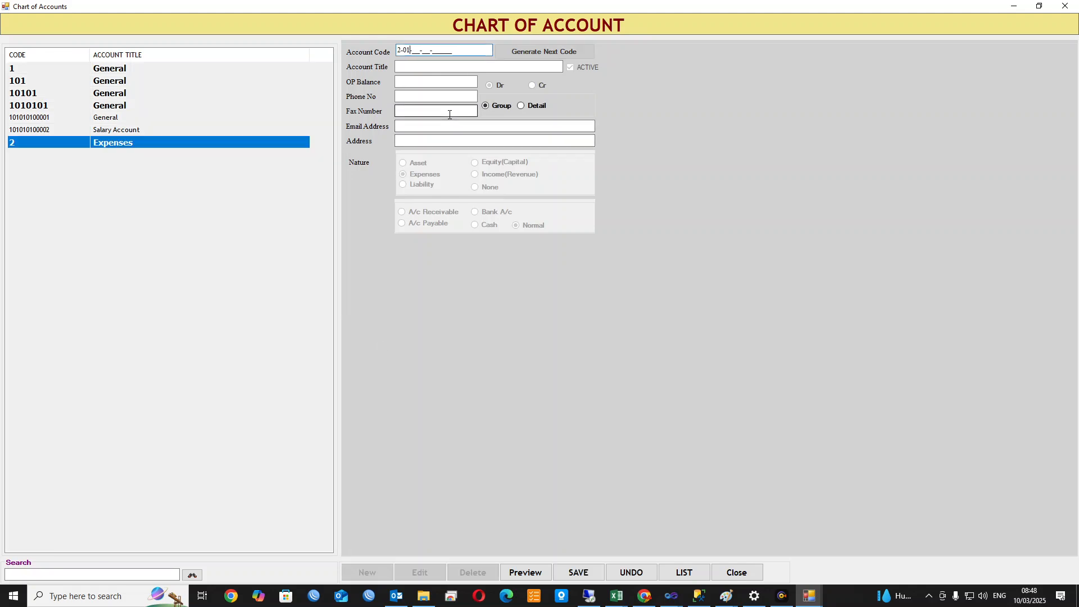
pyautogui.write('1')
pyautogui.click(406, 69)
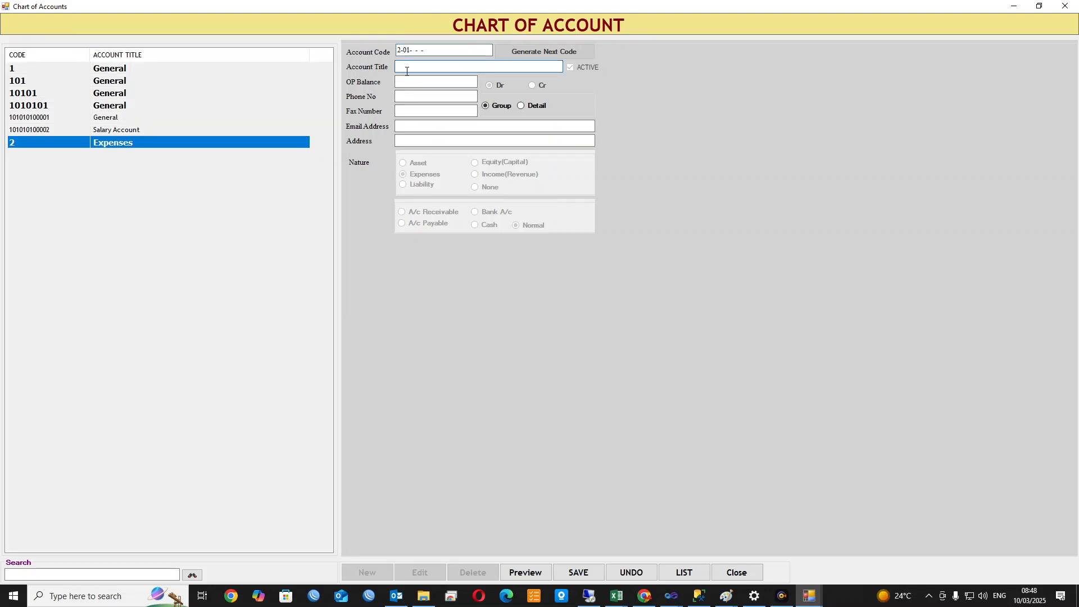
pyautogui.write('General Expense')
pyautogui.click(590, 577)
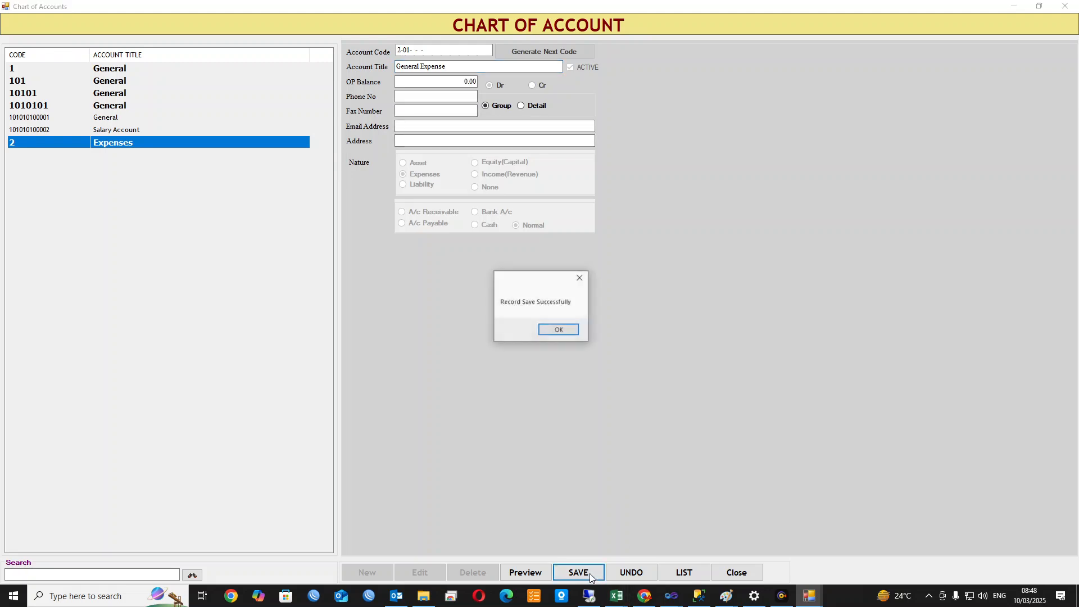
pyautogui.click(573, 330)
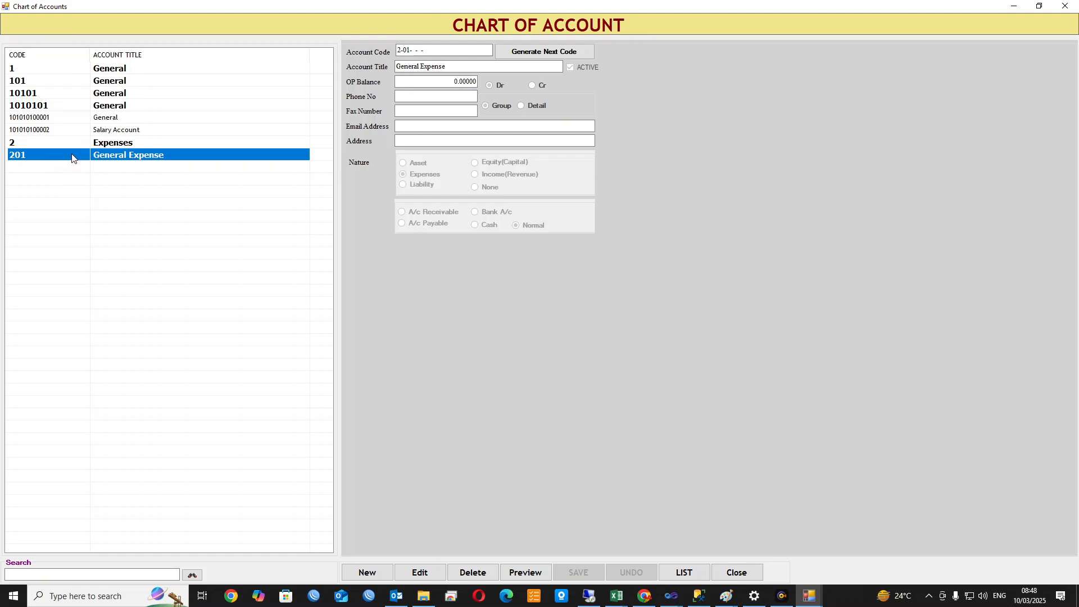
pyautogui.click(559, 52)
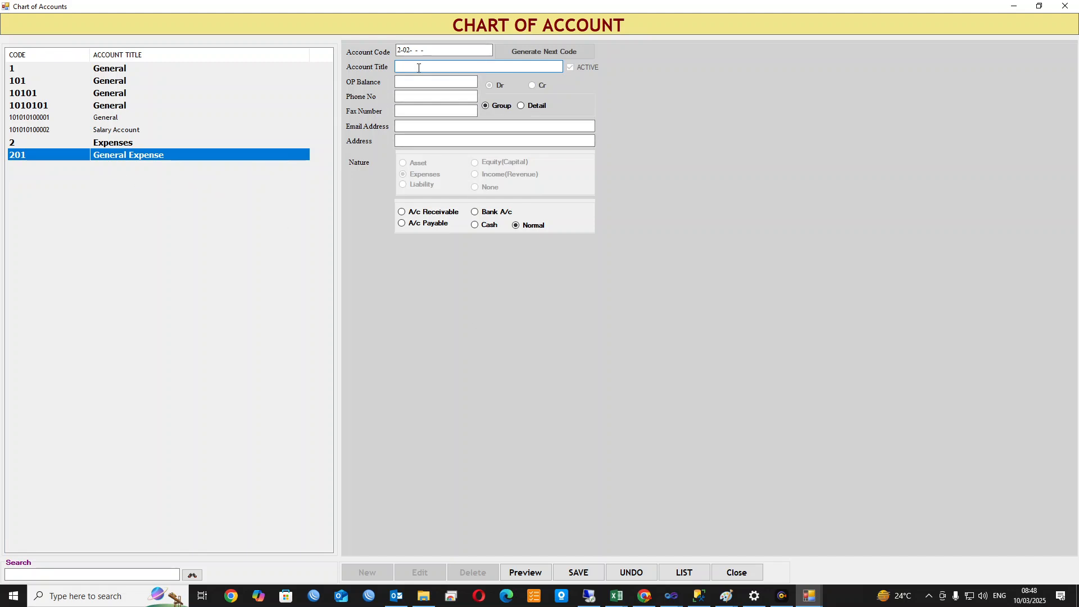
pyautogui.click(638, 574)
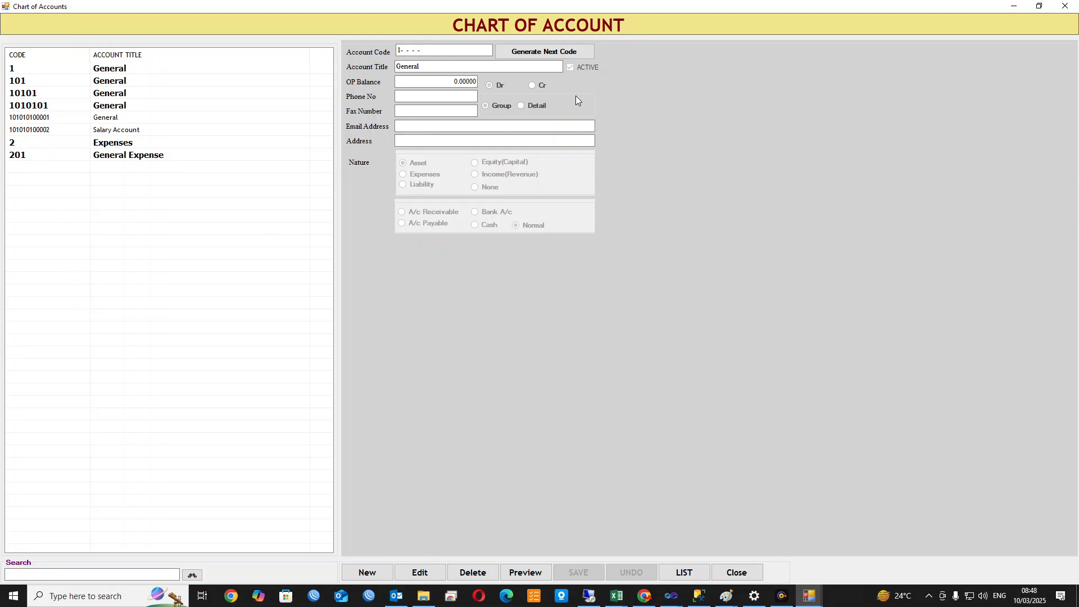
pyautogui.click(736, 572)
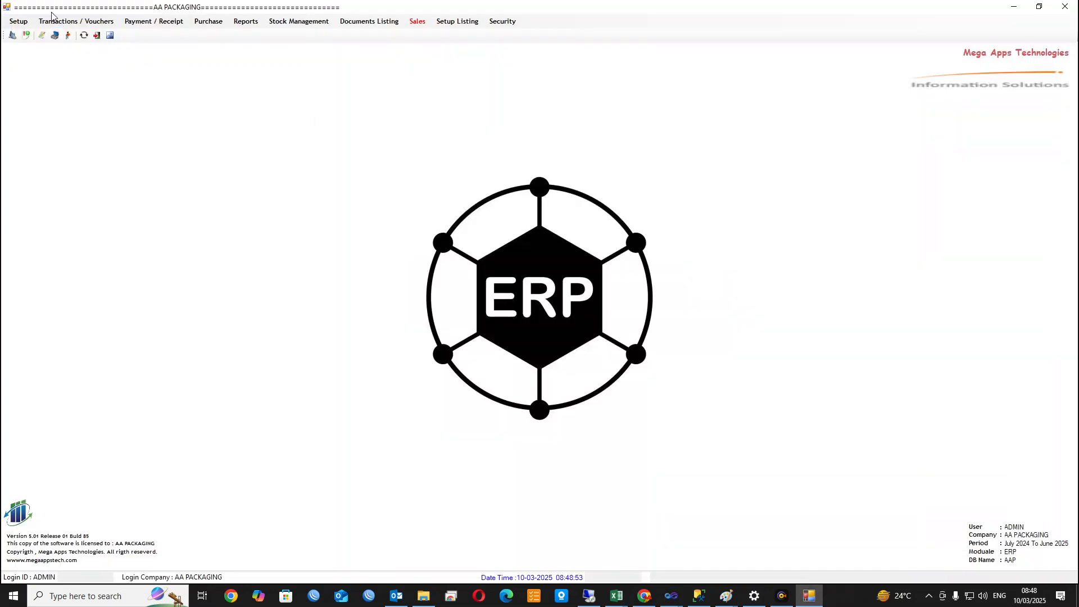
pyautogui.click(18, 21)
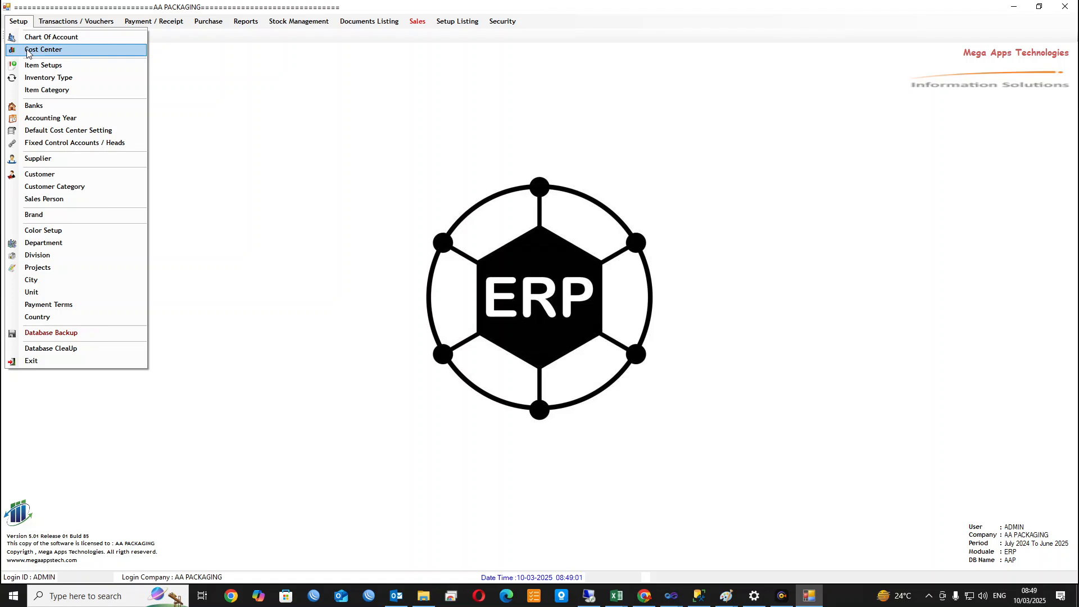
pyautogui.click(34, 37)
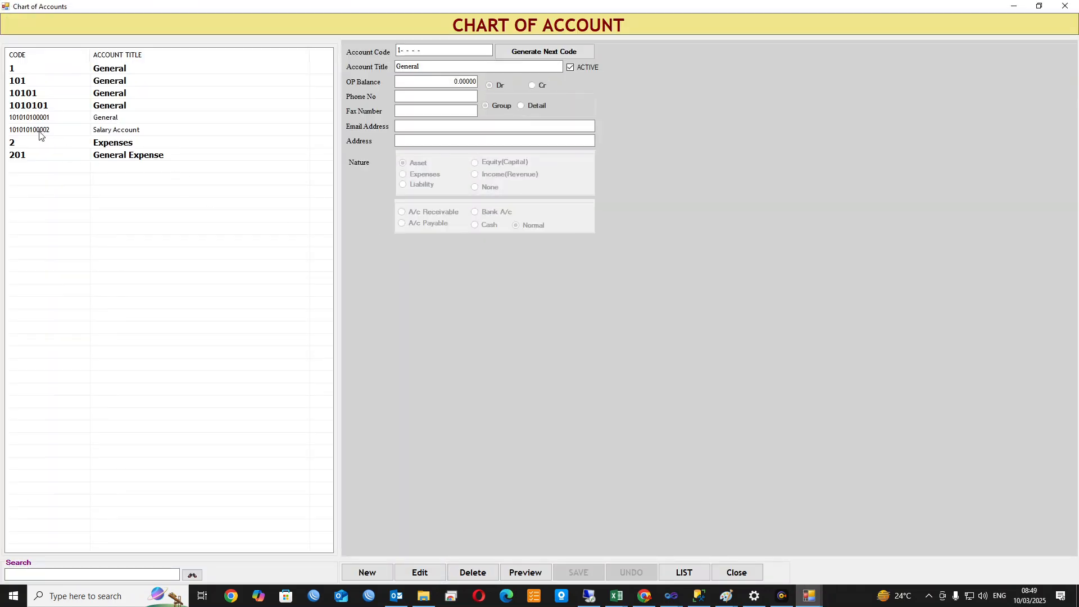
# Examine the Salary Account's code and details in the chart of accounts, and close the chart of accounts
pyautogui.click(39, 131)
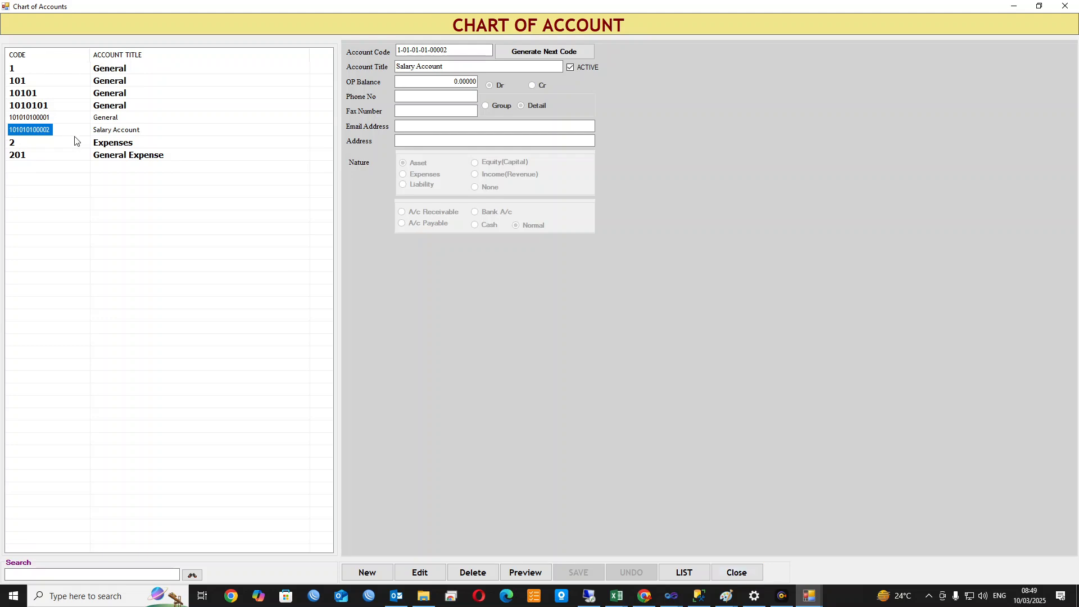
pyautogui.click(58, 131)
pyautogui.click(36, 131)
pyautogui.click(118, 129)
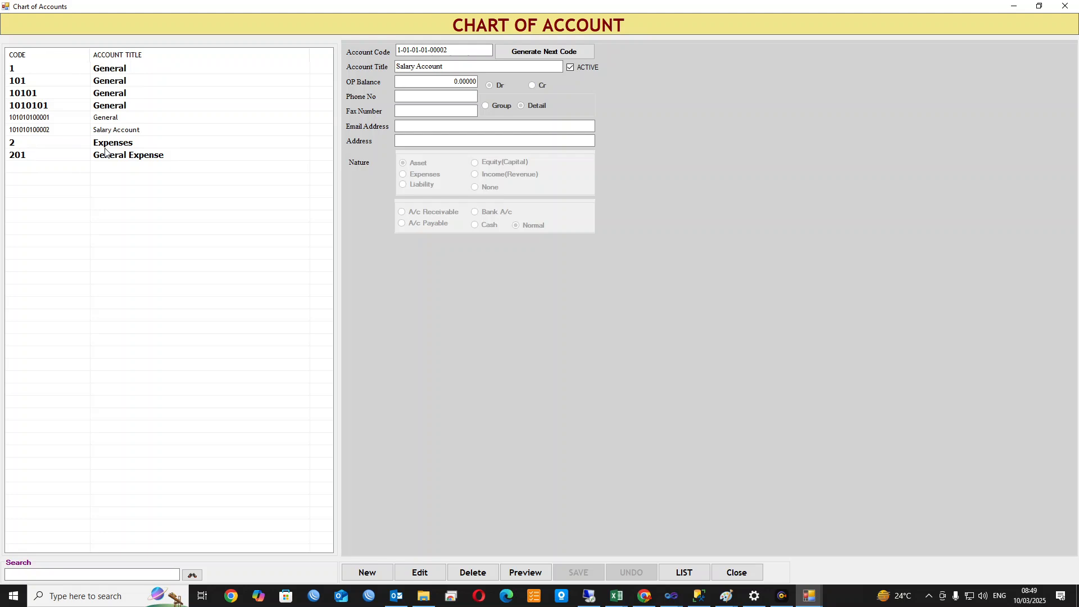
pyautogui.click(37, 134)
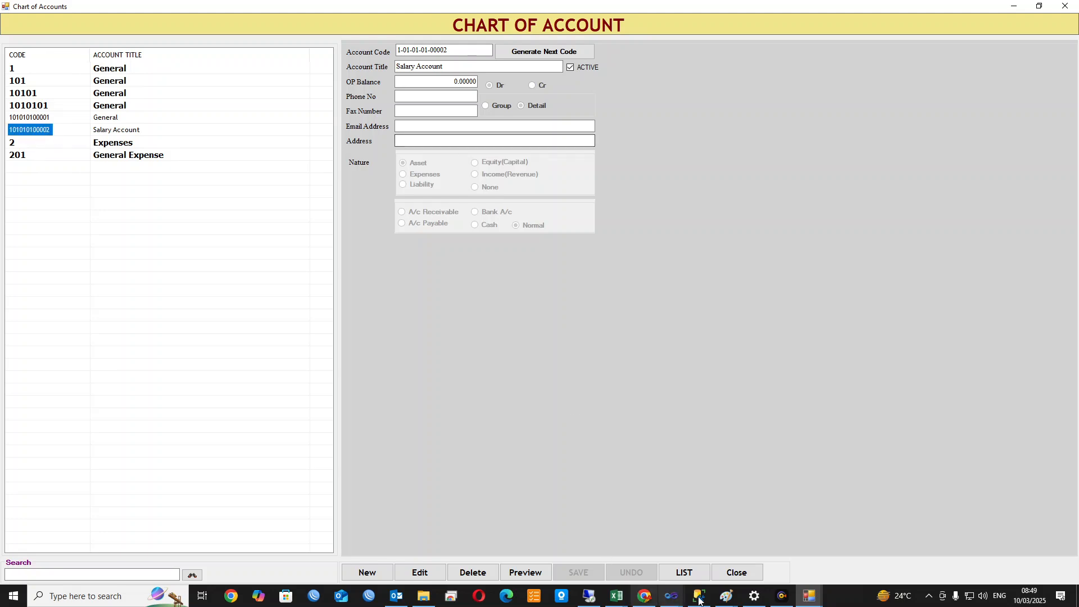
pyautogui.click(736, 572)
# Open the Cost Center setup, view the Financial Charges CC record, and close it
pyautogui.click(18, 21)
pyautogui.click(39, 48)
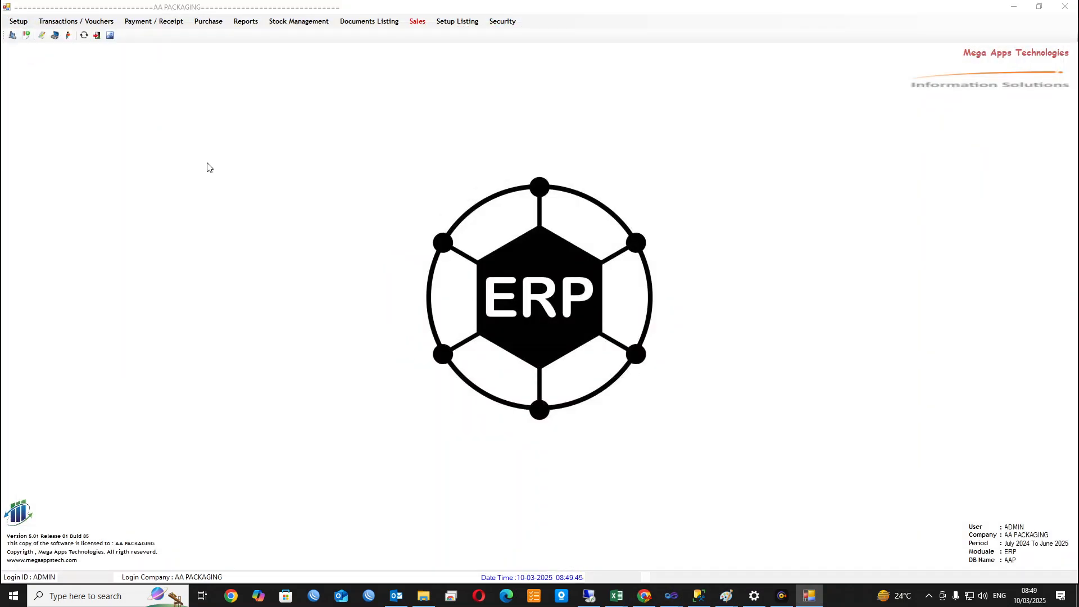
pyautogui.click(144, 249)
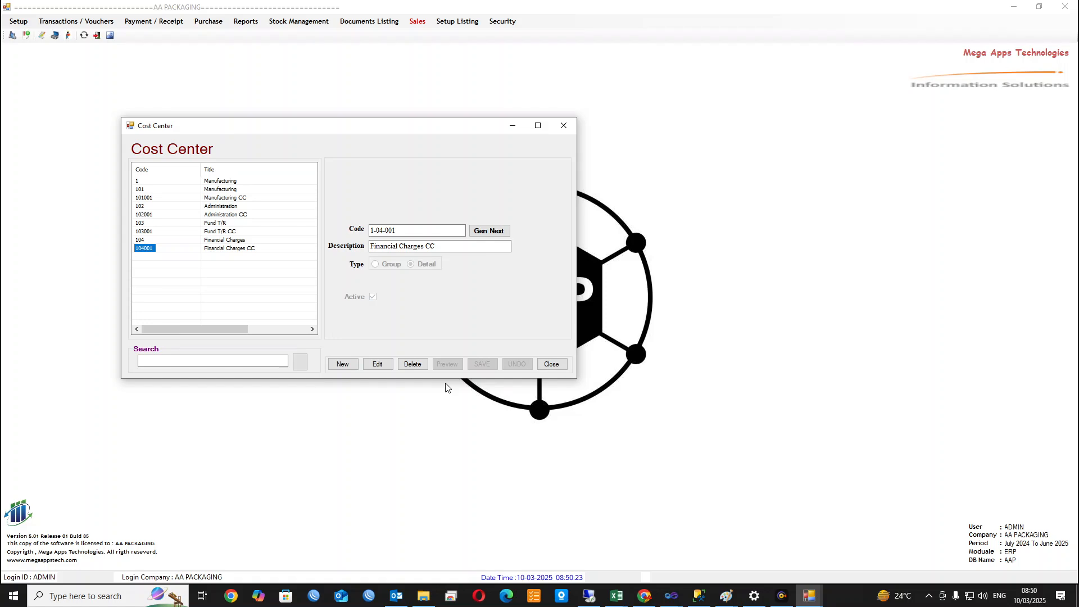
pyautogui.click(551, 364)
# Open the item setup and view the Android Mobile group and the SHINE 12T HYPER BLUE and HERO 20 MAX TECH BLACK items
pyautogui.click(19, 23)
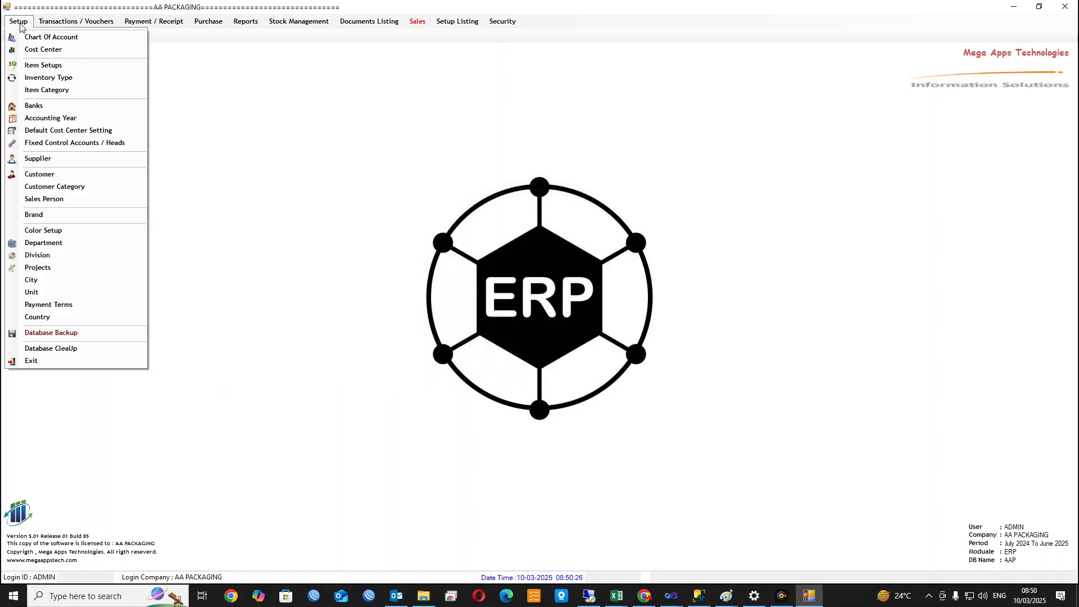
pyautogui.click(46, 67)
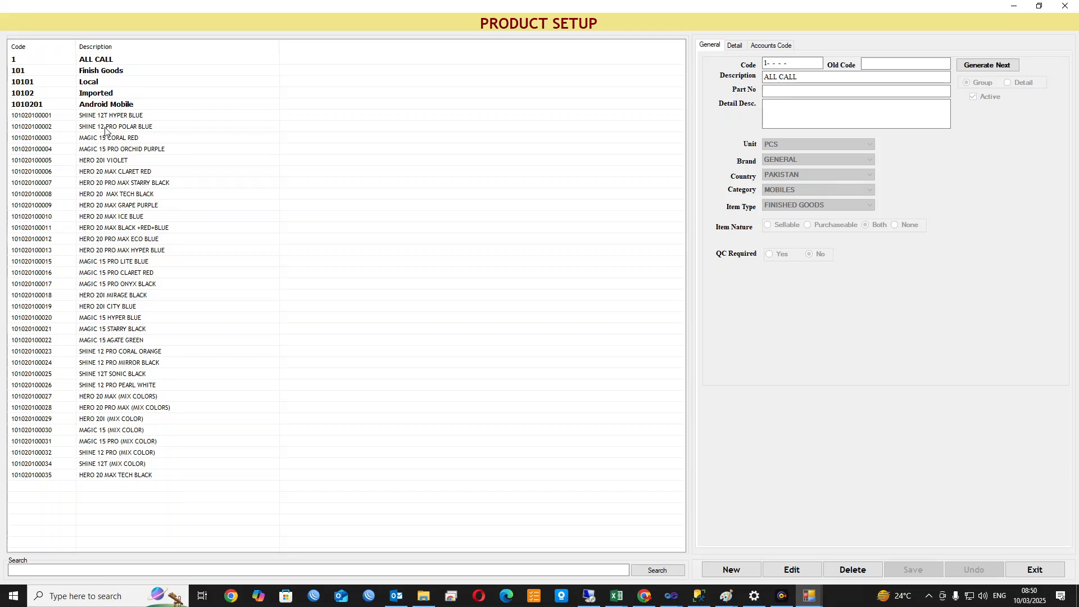
pyautogui.click(109, 106)
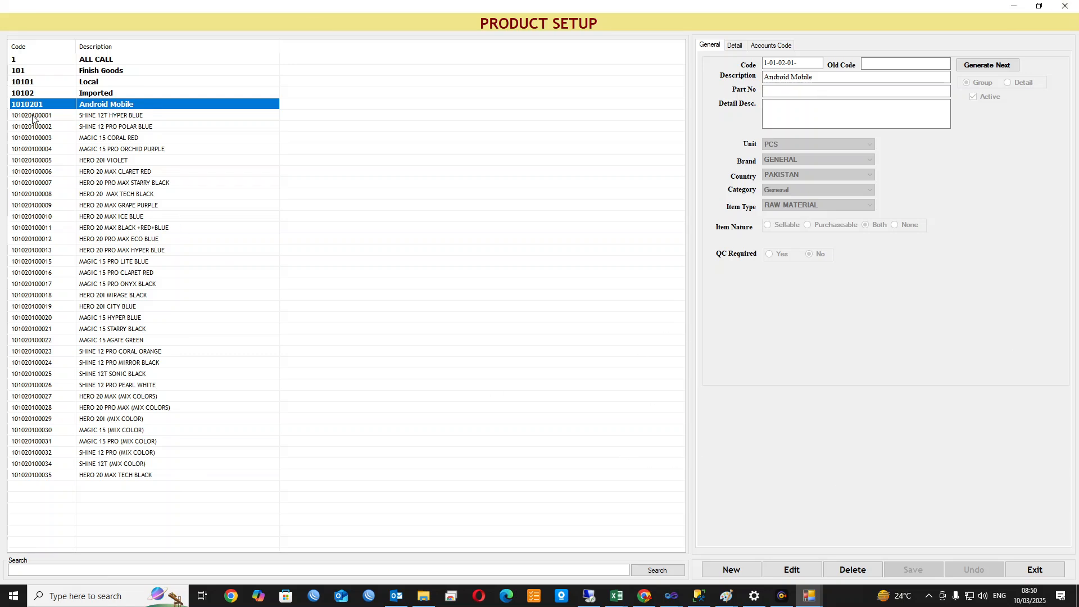
pyautogui.click(88, 117)
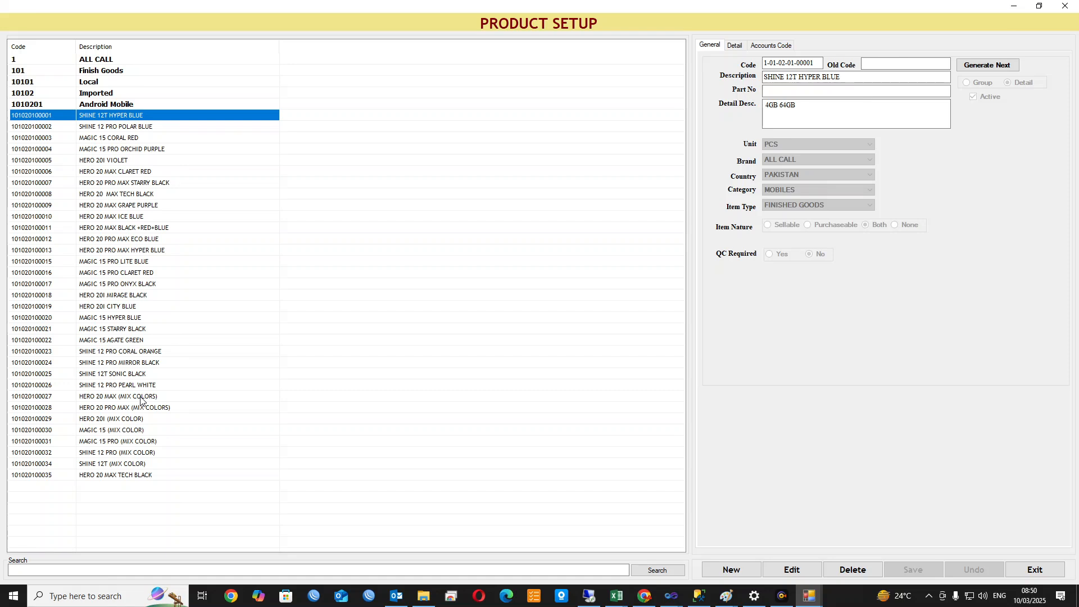
pyautogui.click(46, 473)
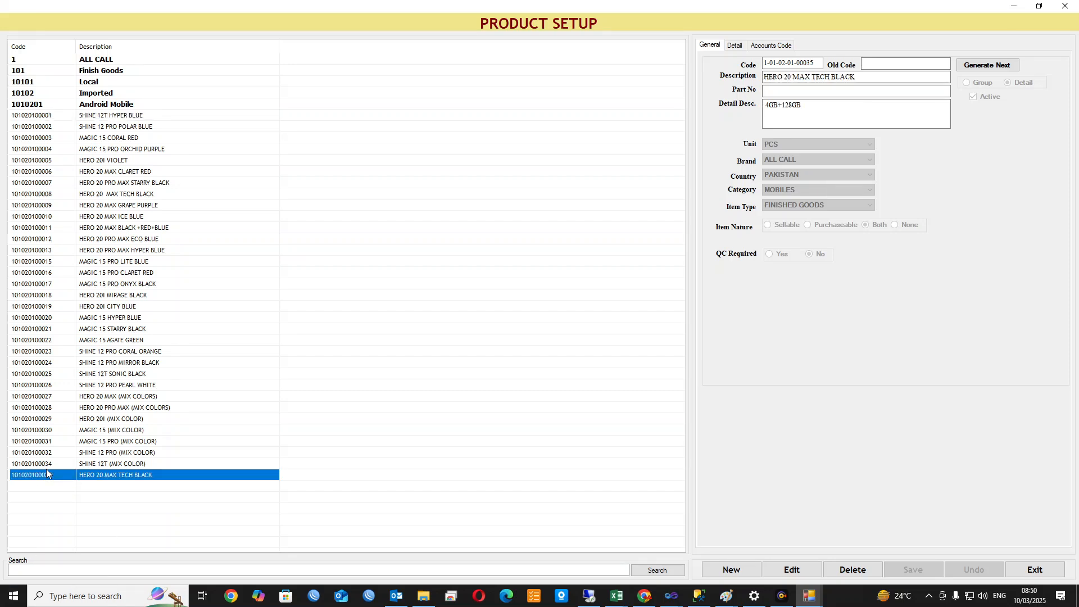
# Start a new detail item under Android Mobile with the next generated code, description ABC Test and unit PCS
pyautogui.click(987, 65)
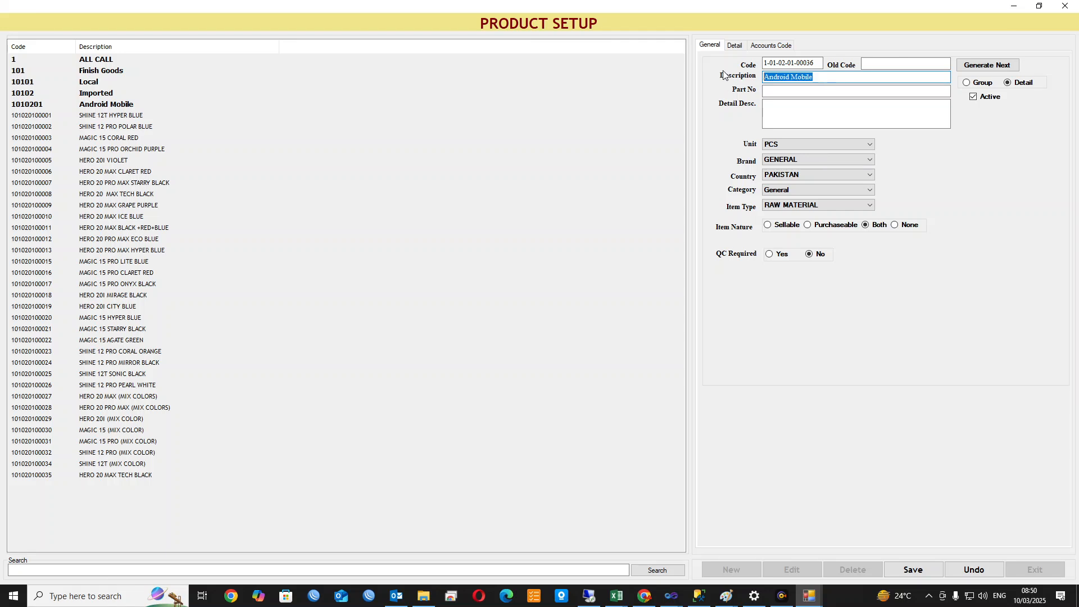
pyautogui.write('ABC Test')
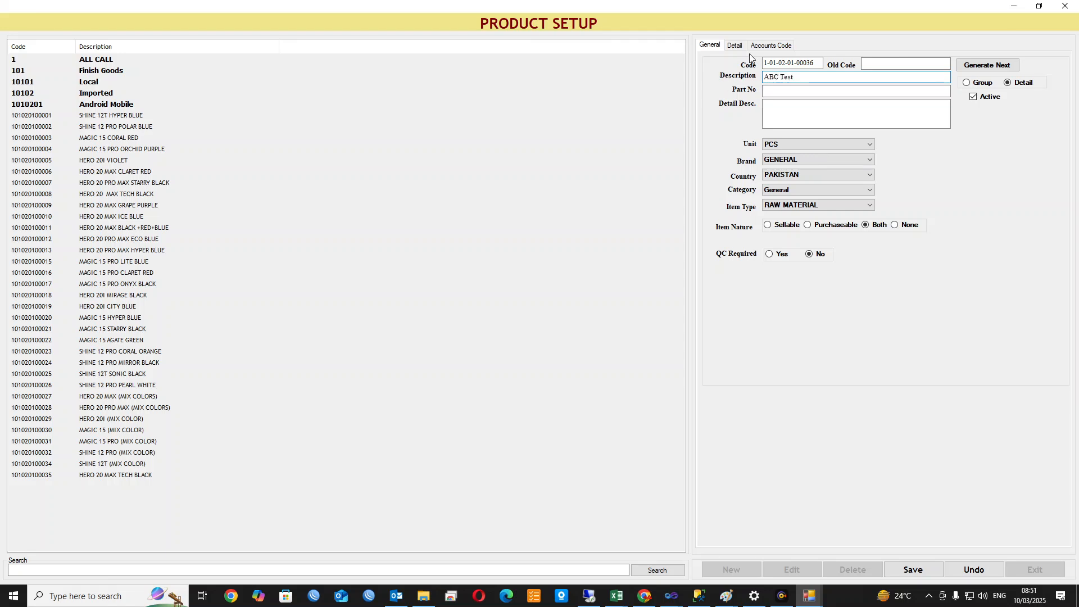
pyautogui.click(814, 144)
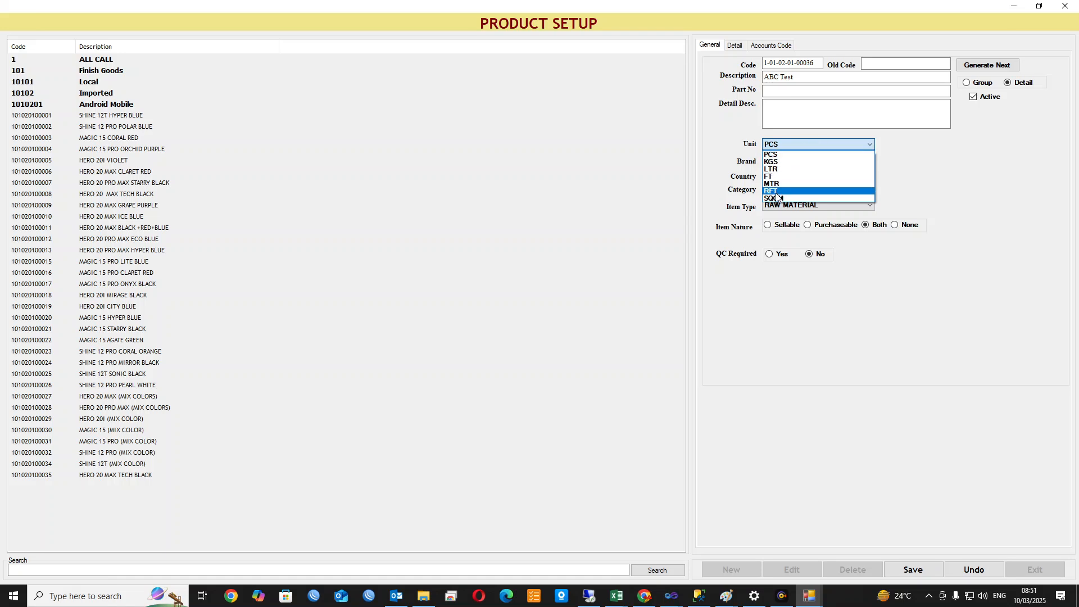
pyautogui.click(784, 146)
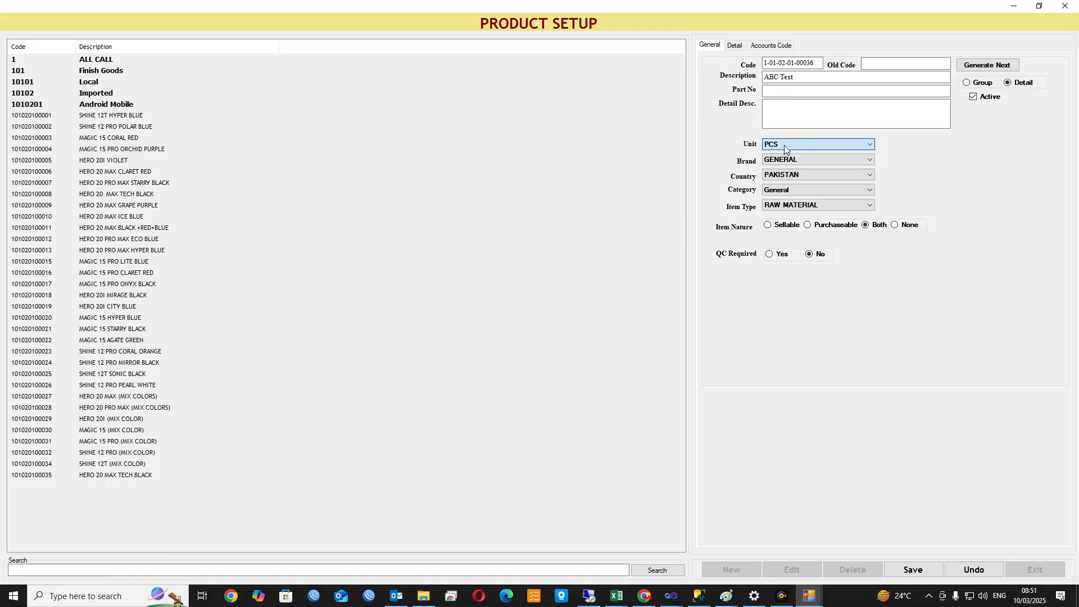
# Review the brand, country and category choices available for the ABC Test item
pyautogui.click(807, 159)
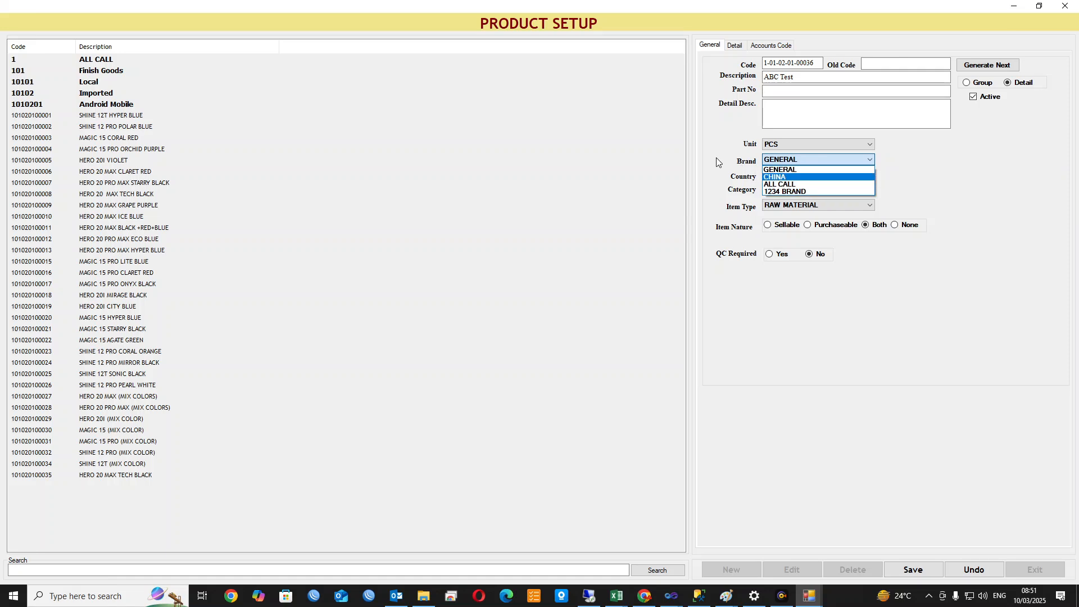
pyautogui.click(739, 168)
pyautogui.click(782, 175)
pyautogui.click(782, 175)
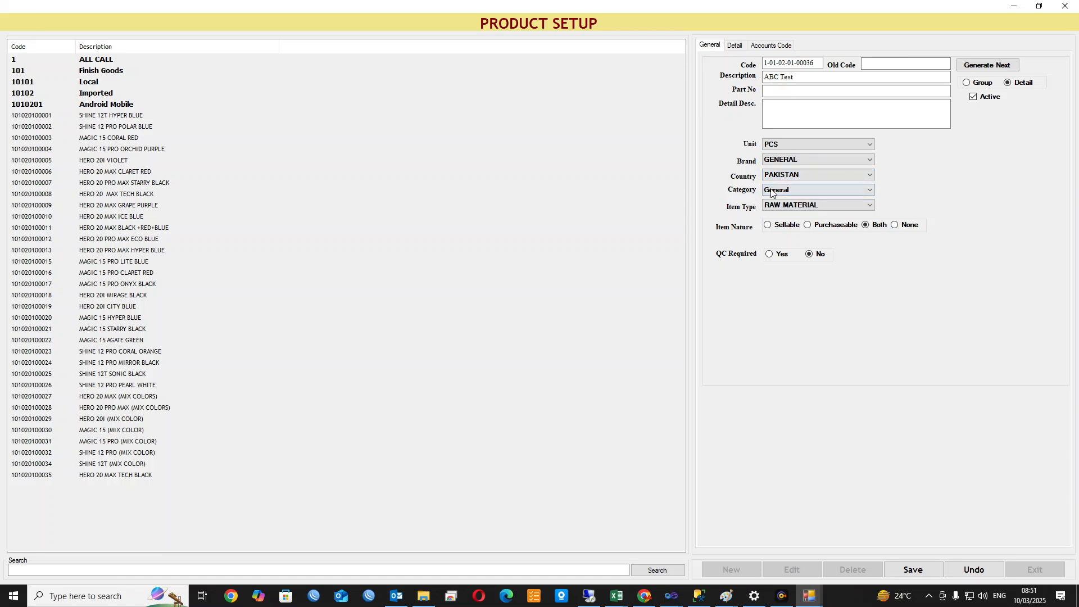
pyautogui.click(773, 191)
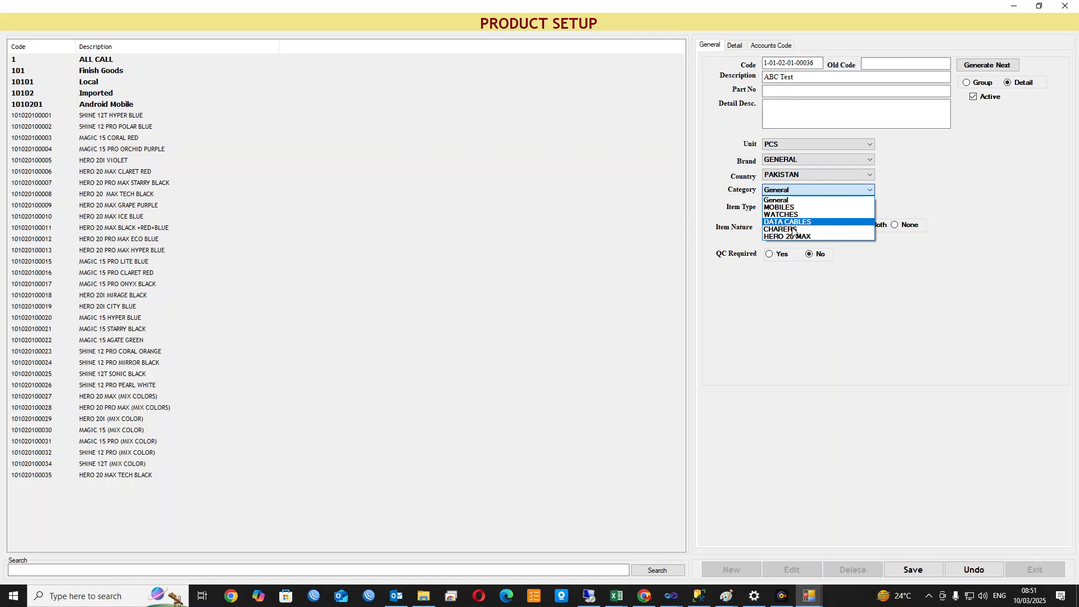
pyautogui.click(913, 282)
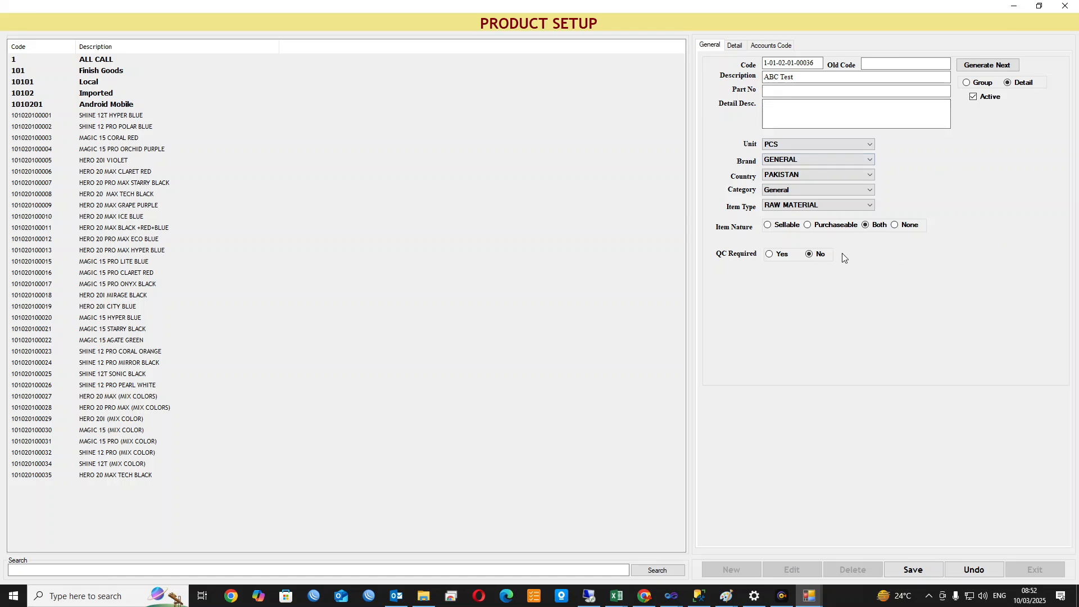
# Go through the ABC Test item's price and reorder fields, and set its reorder quantity to 100
pyautogui.click(733, 46)
pyautogui.click(778, 69)
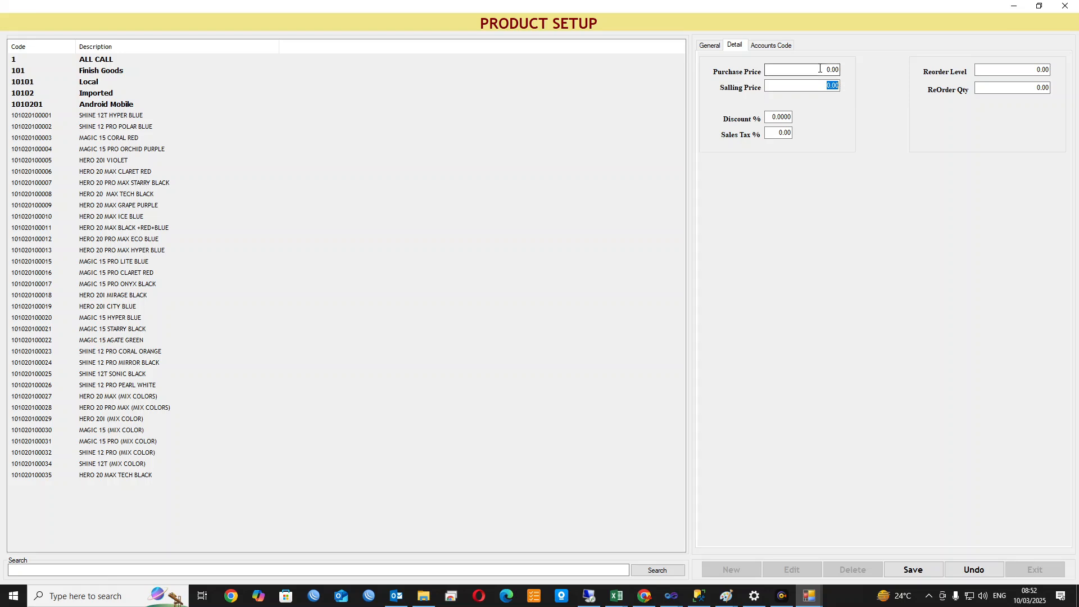
pyautogui.click(834, 69)
pyautogui.click(831, 86)
pyautogui.click(1032, 70)
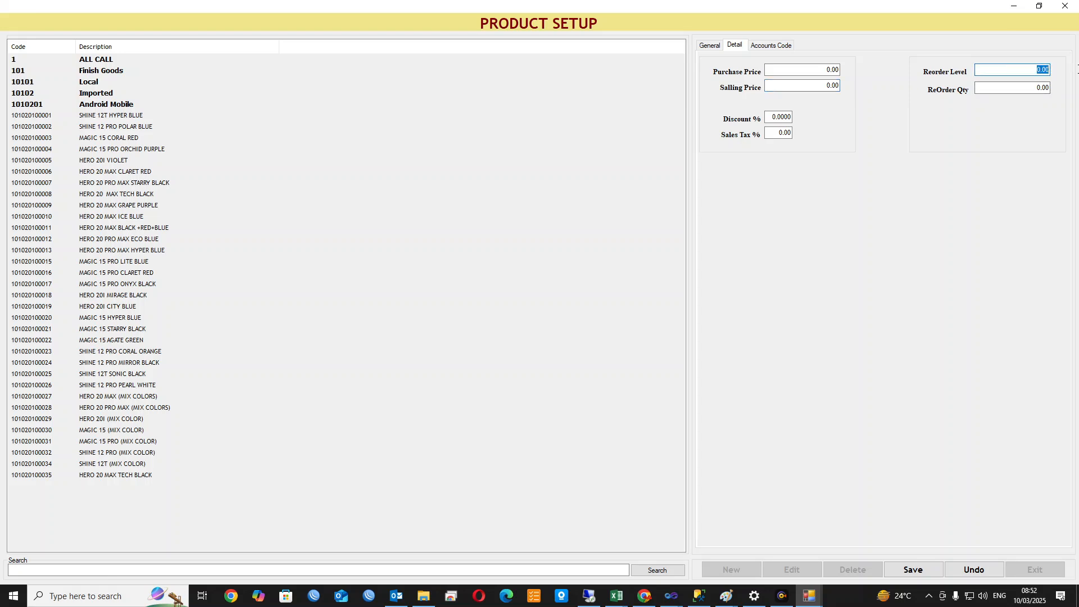
pyautogui.click(1041, 89)
pyautogui.write('1')
pyautogui.moveTo(1033, 88); pyautogui.dragTo(1048, 88)
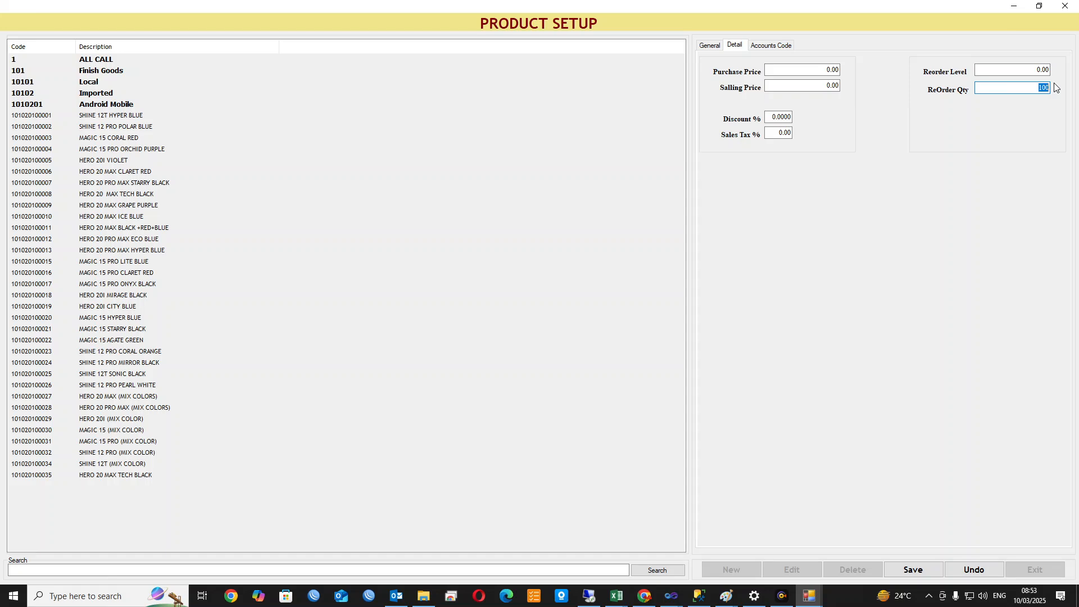
# Review the ABC Test item's account codes, then discard the item and close the item setup
pyautogui.click(781, 46)
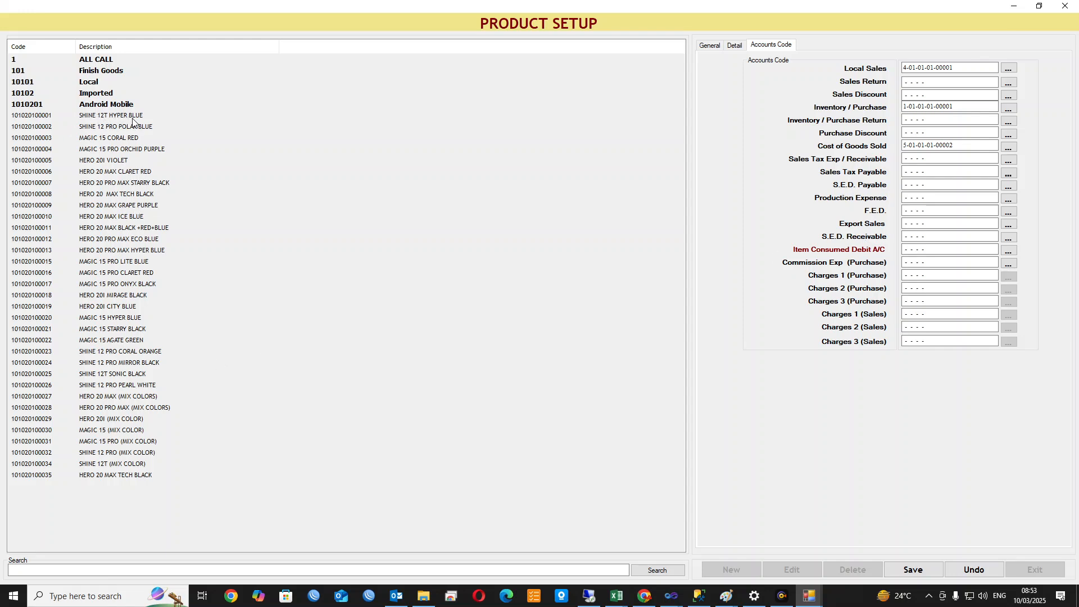
pyautogui.click(909, 107)
pyautogui.click(924, 128)
pyautogui.click(937, 111)
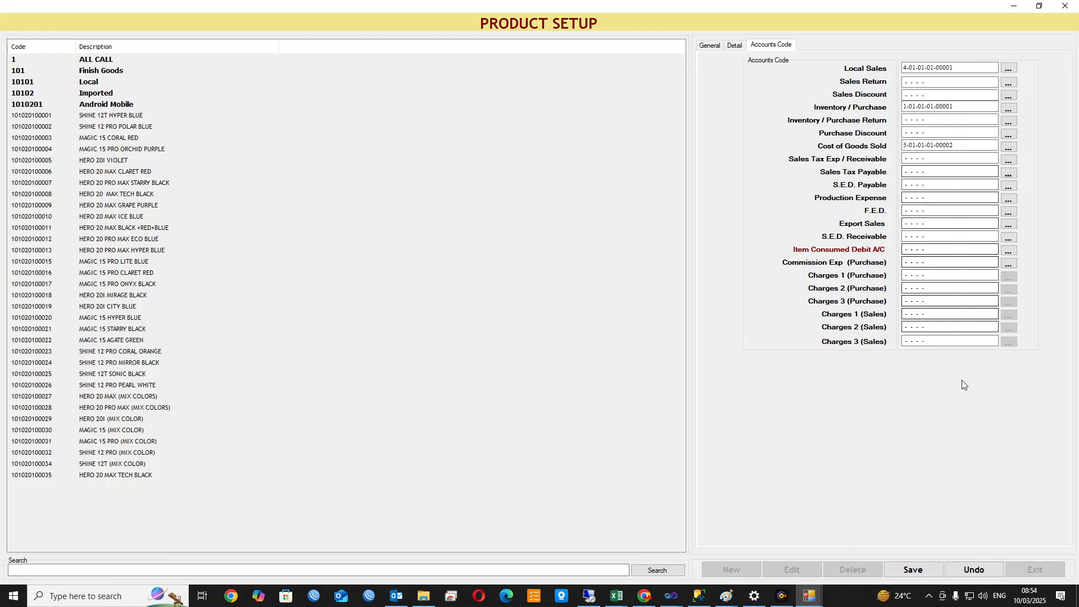
pyautogui.click(973, 569)
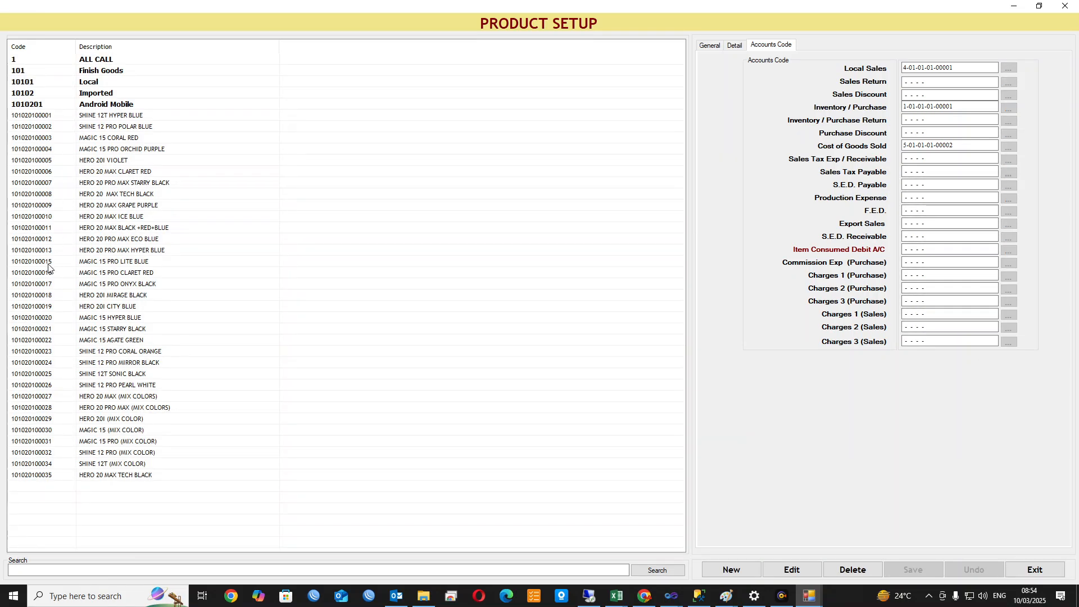
pyautogui.click(1038, 570)
# Reopen the item setup to view its category and item type fields, close it, and briefly view the item category setup
pyautogui.click(12, 24)
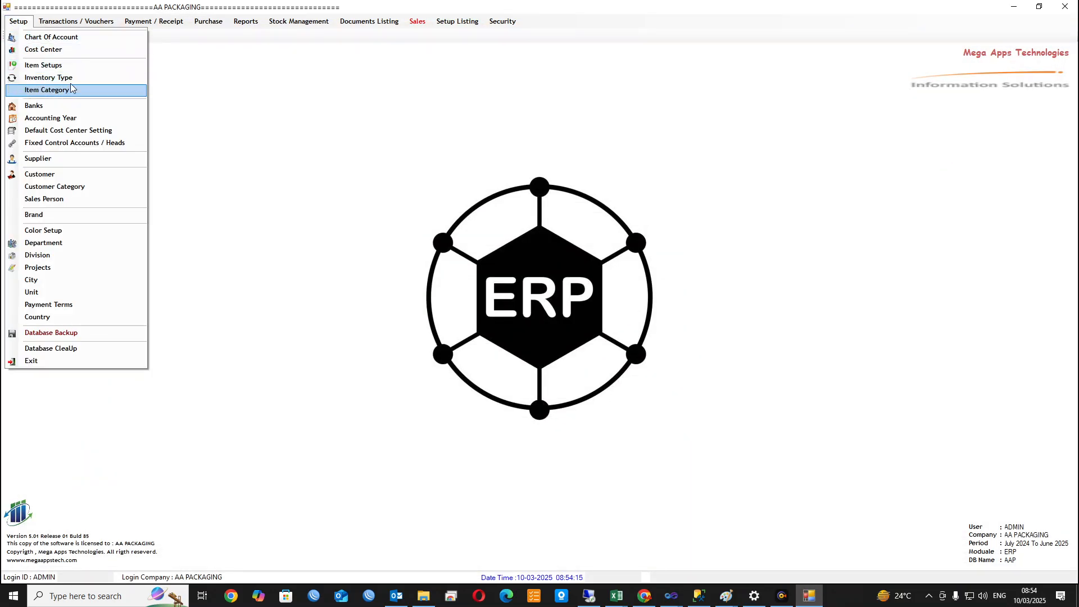
pyautogui.click(45, 65)
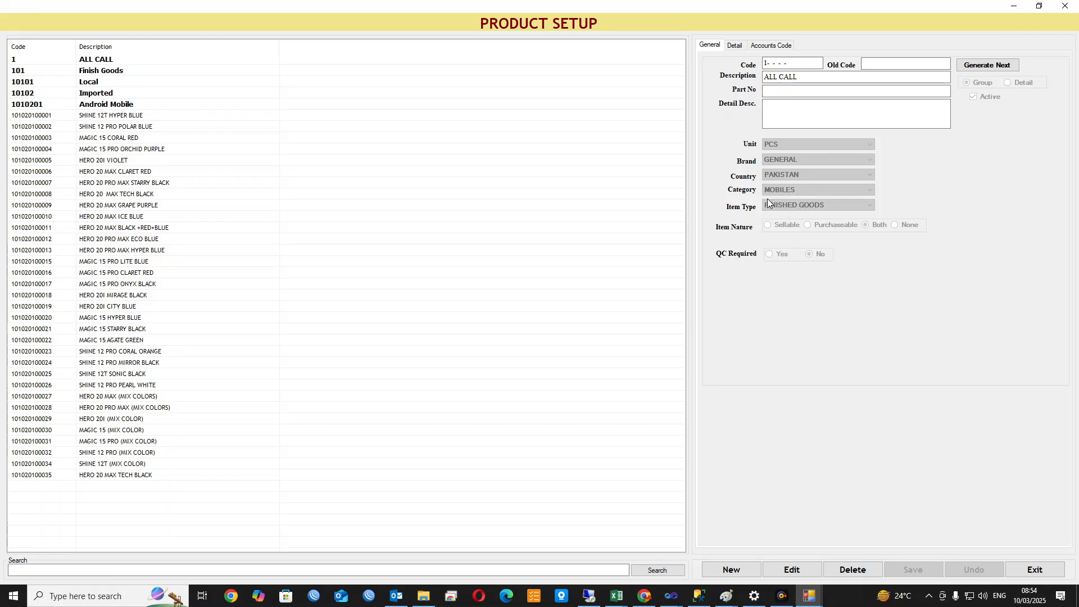
pyautogui.click(1020, 572)
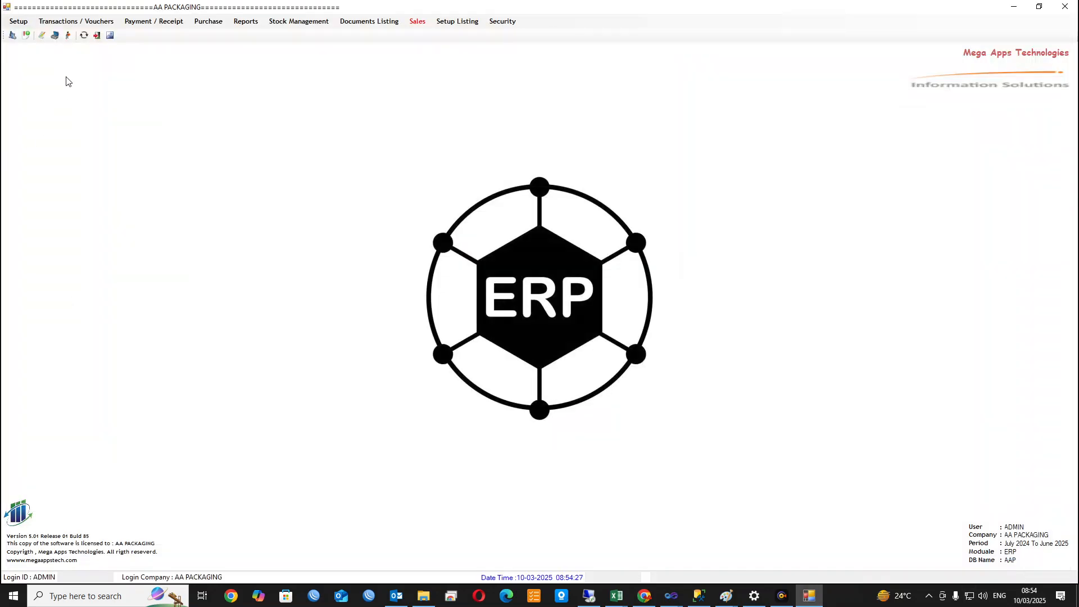
pyautogui.click(18, 21)
pyautogui.click(59, 88)
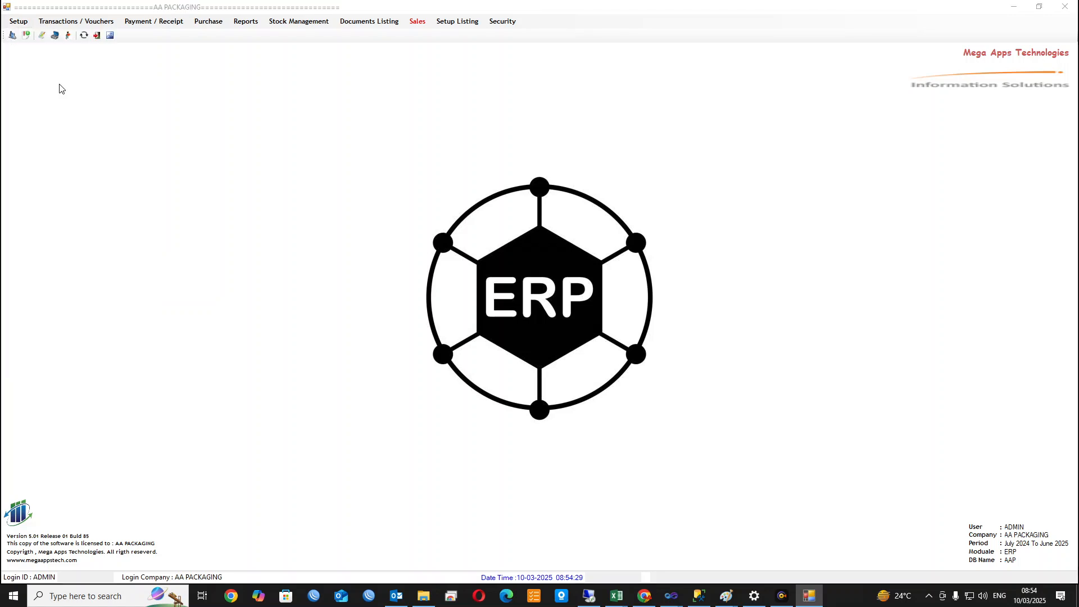
pyautogui.click(615, 377)
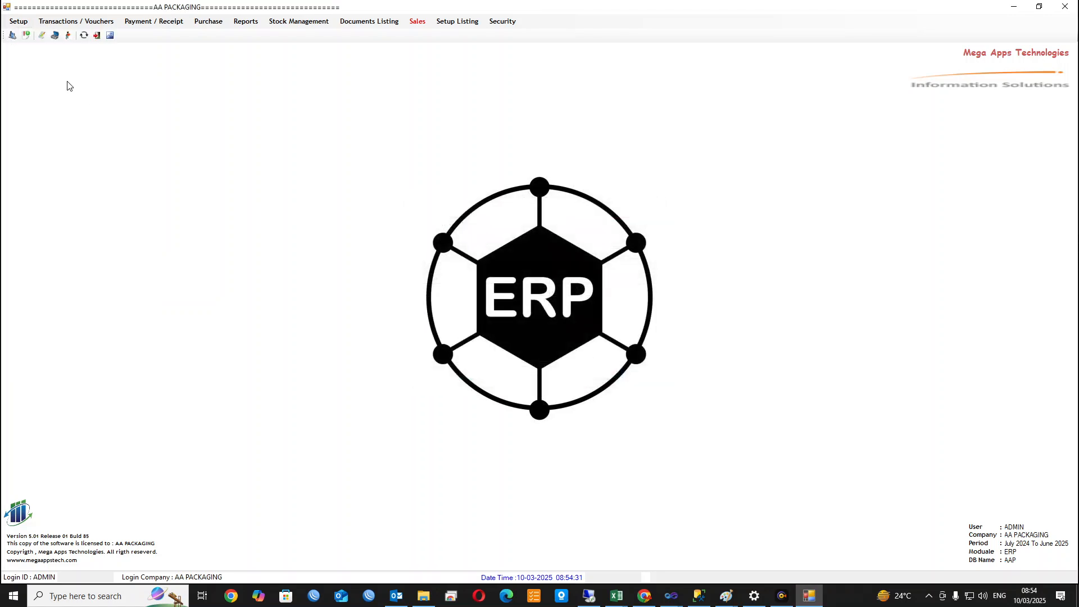
# Add an item category named TEST with description TEST, save it and close the item category setup
pyautogui.click(19, 22)
pyautogui.click(57, 89)
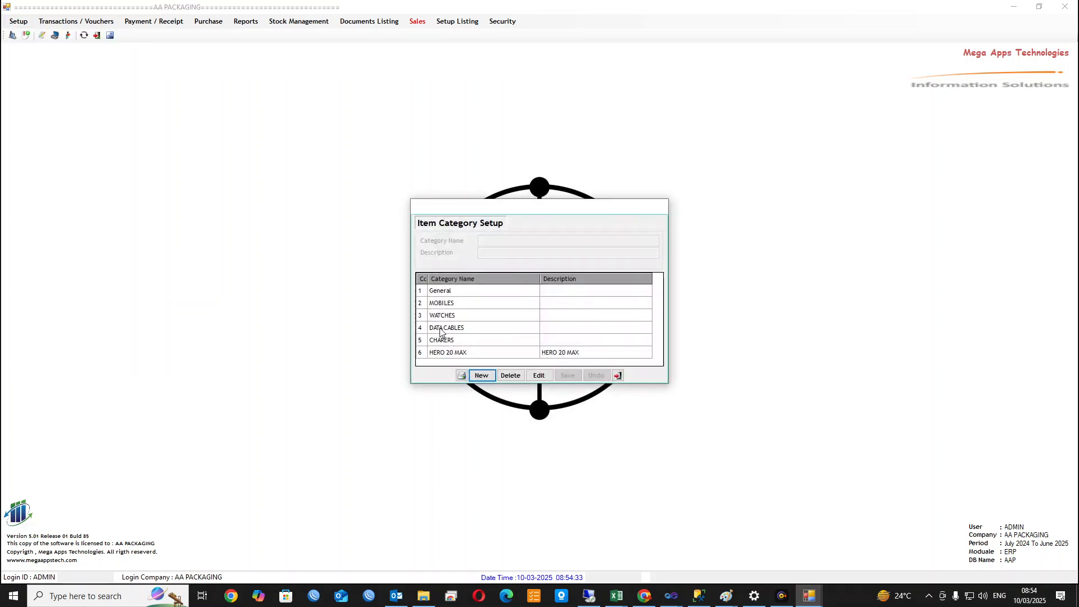
pyautogui.click(482, 375)
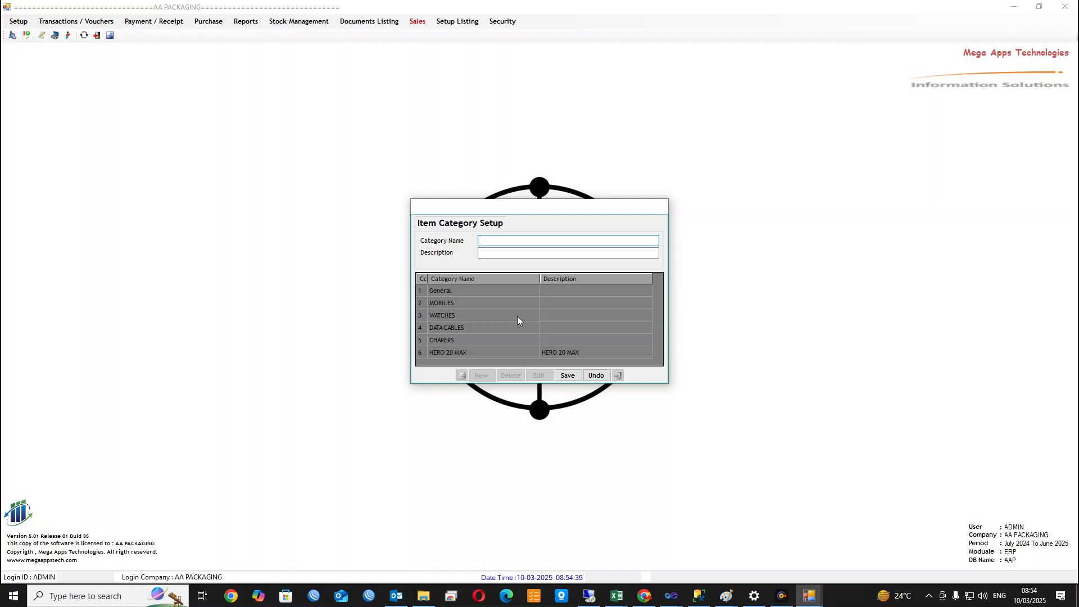
pyautogui.write('TESTTEST')
pyautogui.press('Tab')
pyautogui.write('TES')
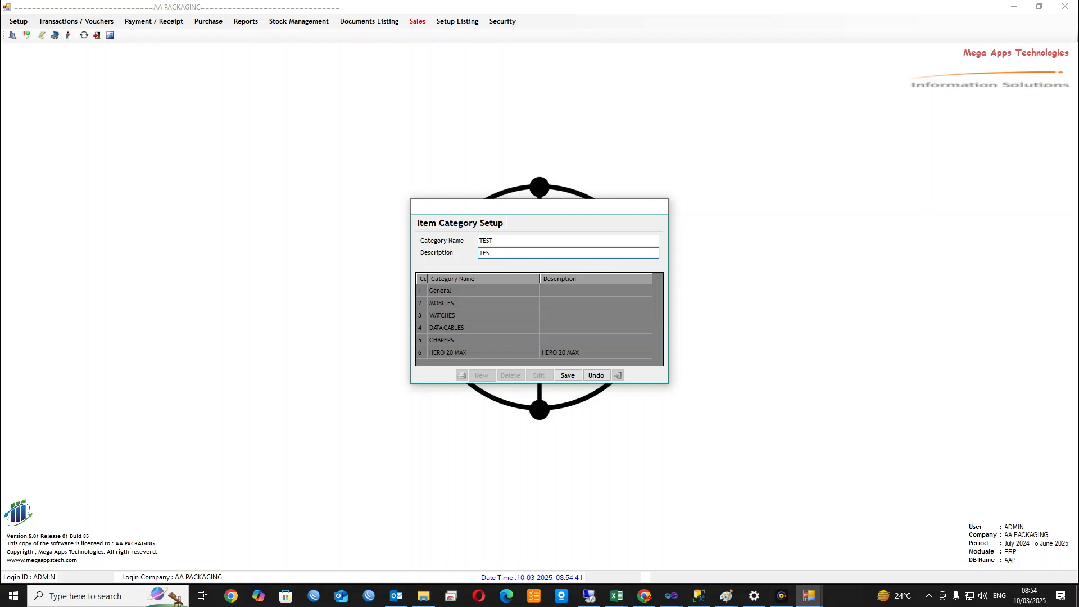
pyautogui.write('T')
pyautogui.click(567, 375)
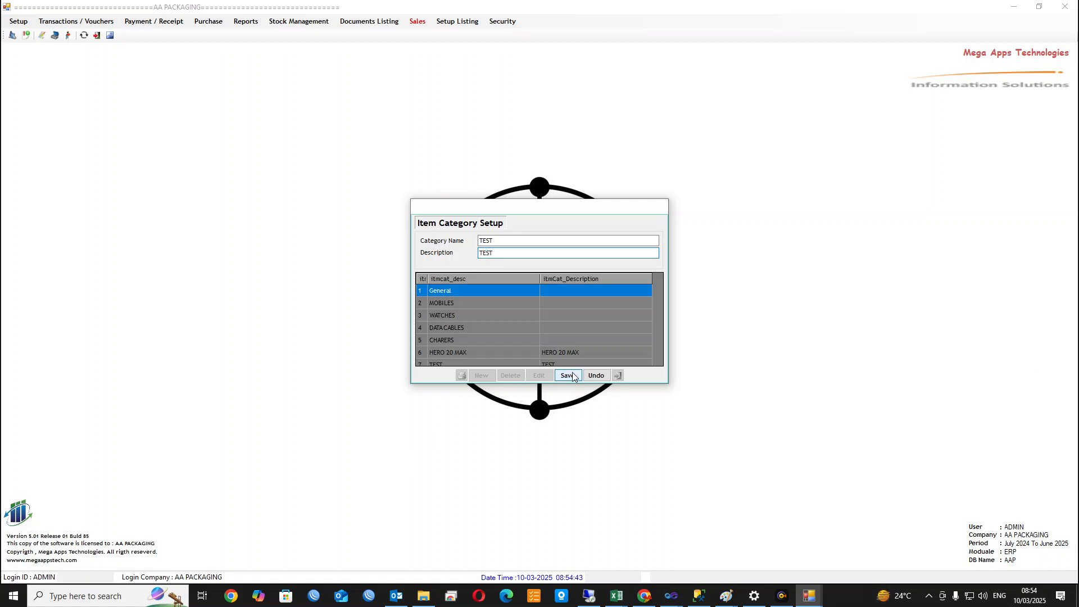
pyautogui.press('Return')
pyautogui.click(616, 375)
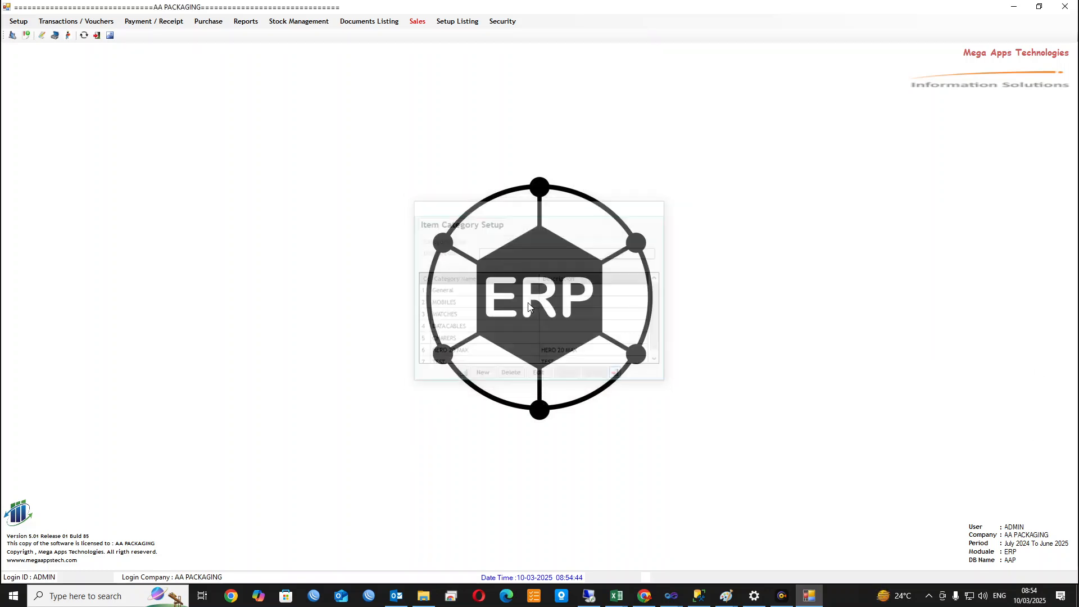
# Open the item category setup for a brief look and close it
pyautogui.click(19, 21)
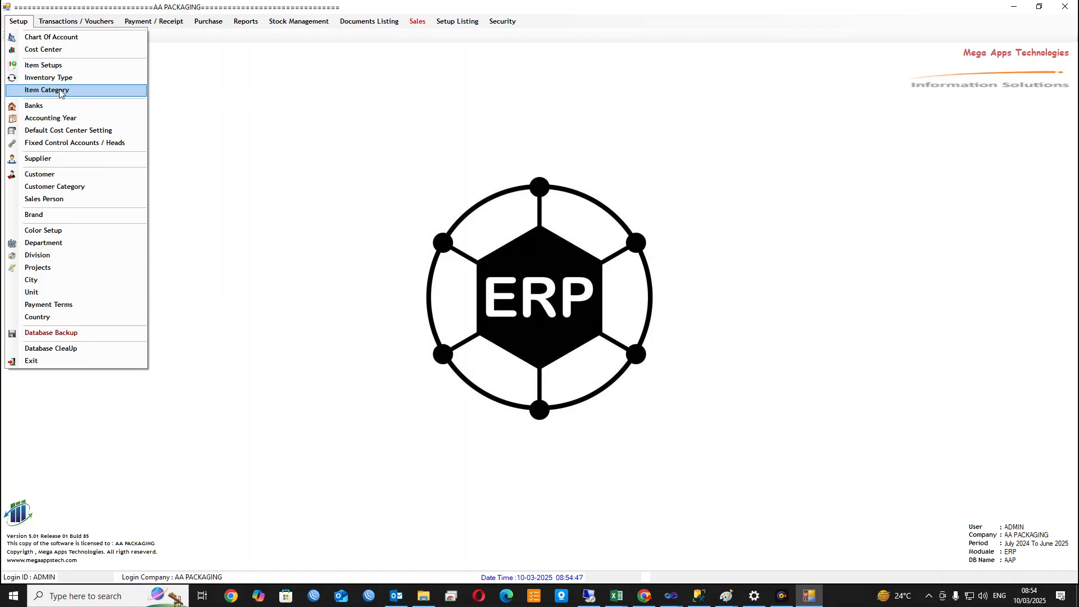
pyautogui.click(60, 90)
pyautogui.click(616, 372)
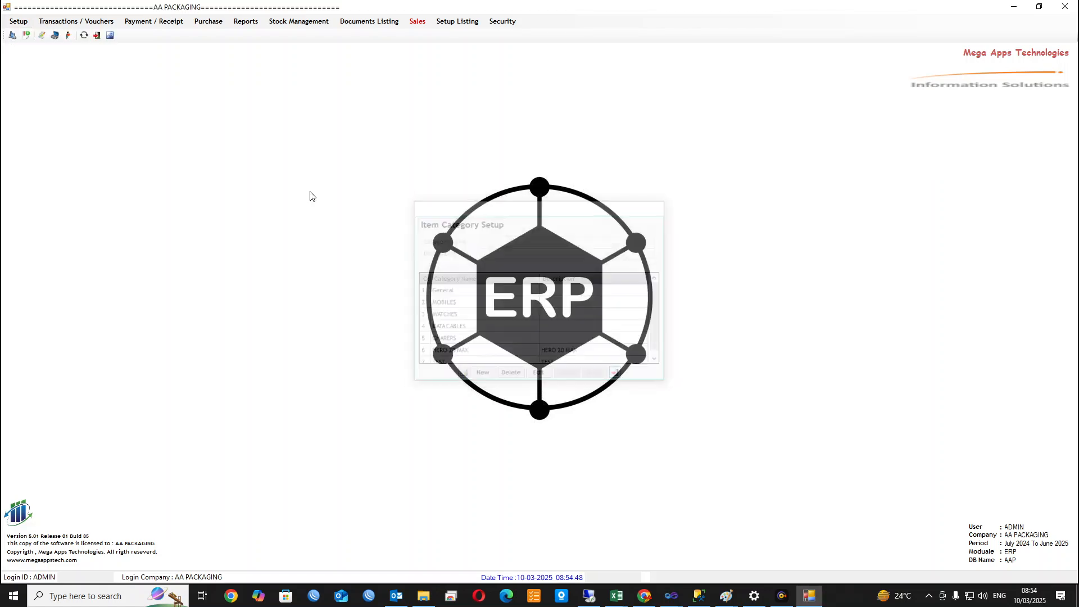
# Start a new item after HERO 20 MAX TECH BLACK to view the item type and category options, then discard it and close the item setup
pyautogui.click(18, 21)
pyautogui.click(36, 67)
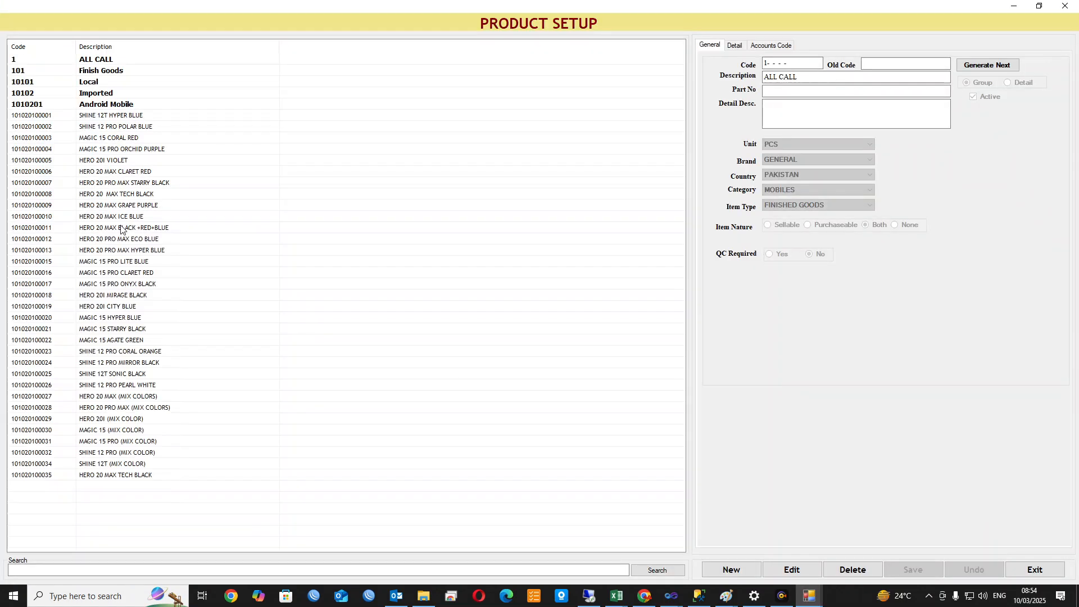
pyautogui.click(55, 474)
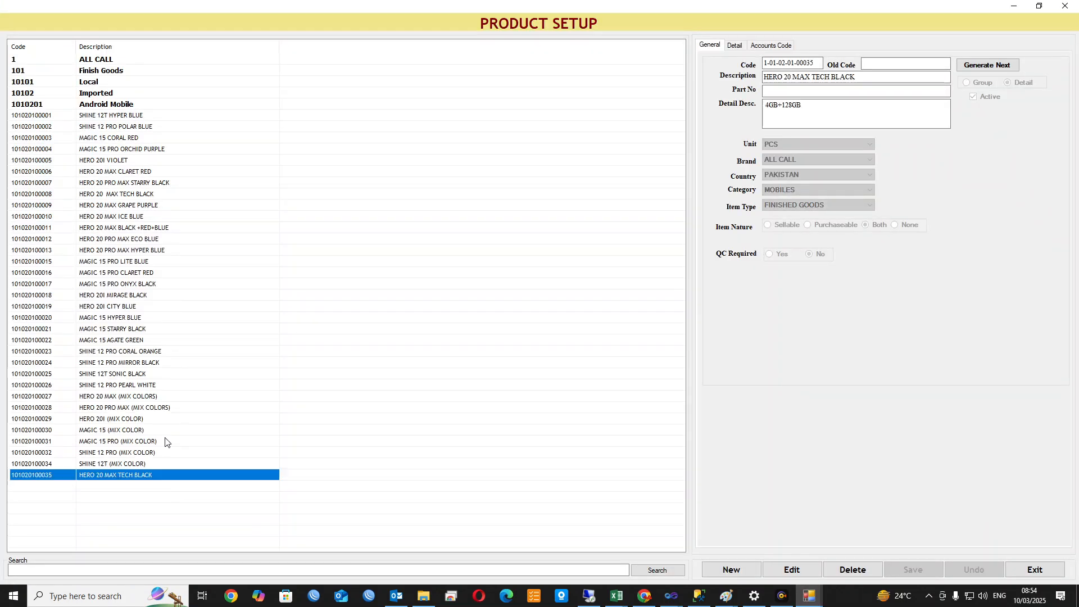
pyautogui.click(980, 65)
pyautogui.click(801, 204)
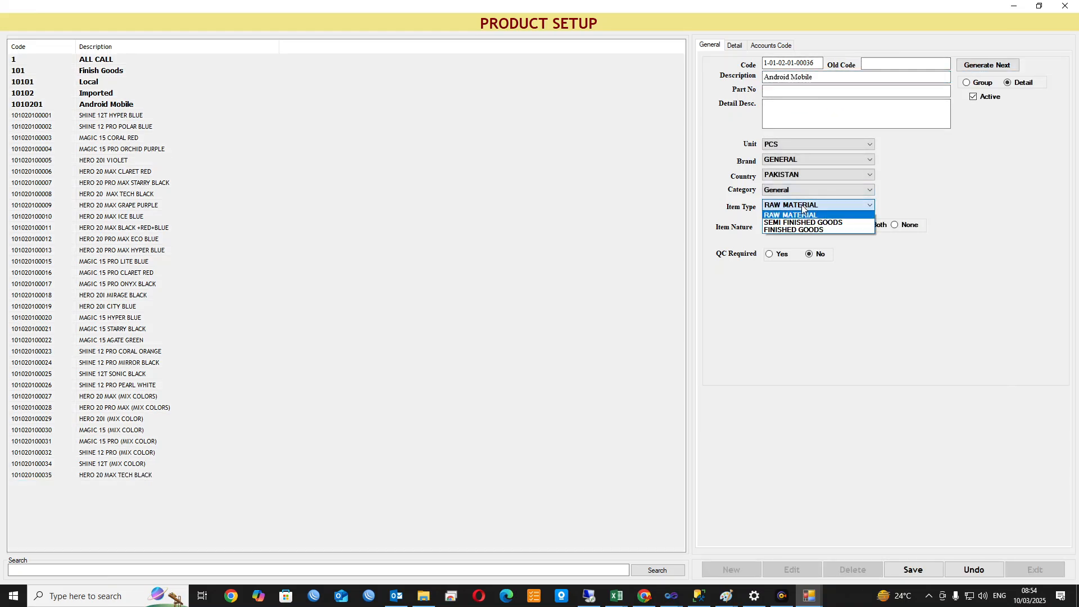
pyautogui.click(792, 217)
pyautogui.click(798, 190)
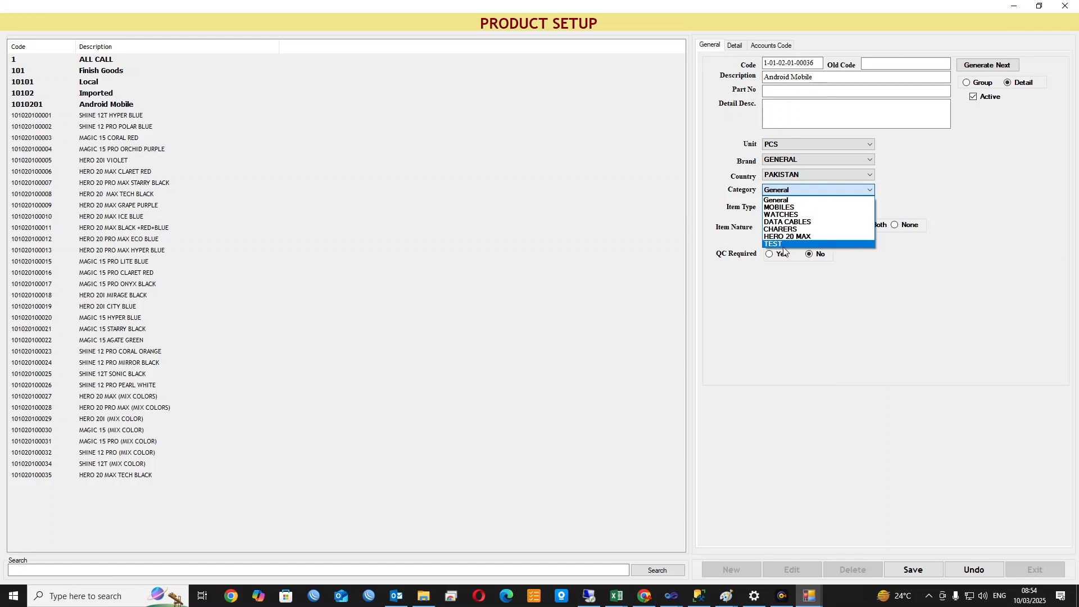
pyautogui.click(816, 336)
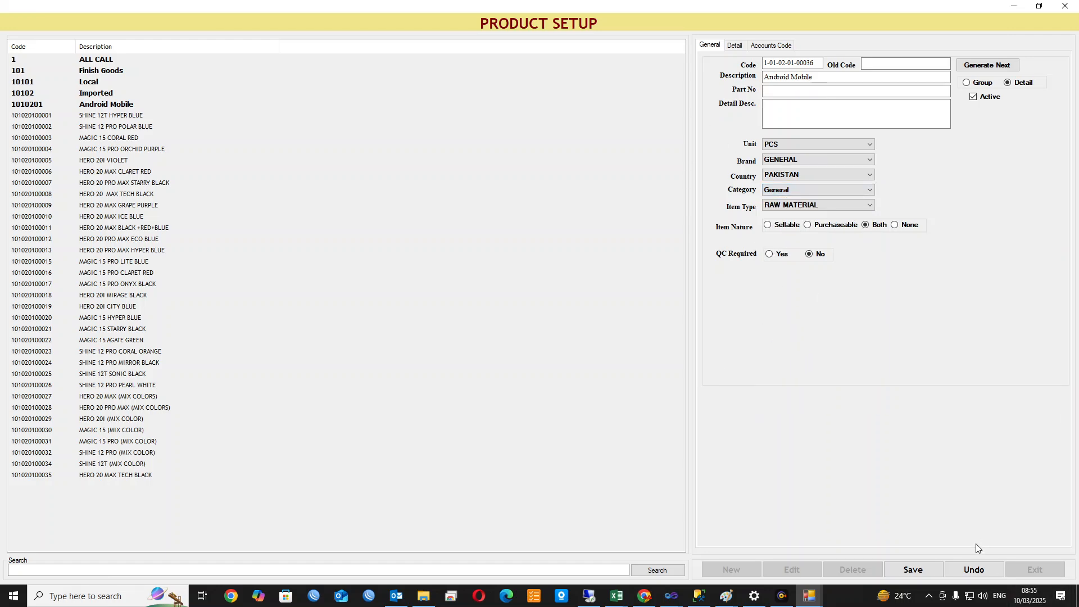
pyautogui.click(974, 569)
pyautogui.click(1024, 576)
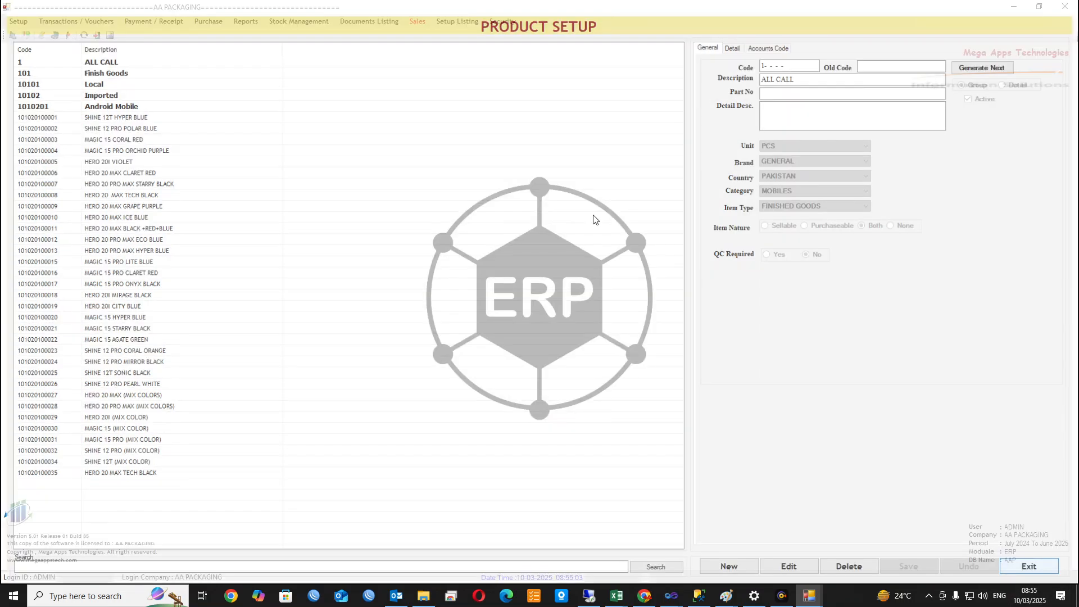
# Add a detail account titled Test Customer after Salary Account in the chart of accounts, mark it A/c Receivable, save it and close the form
pyautogui.click(16, 22)
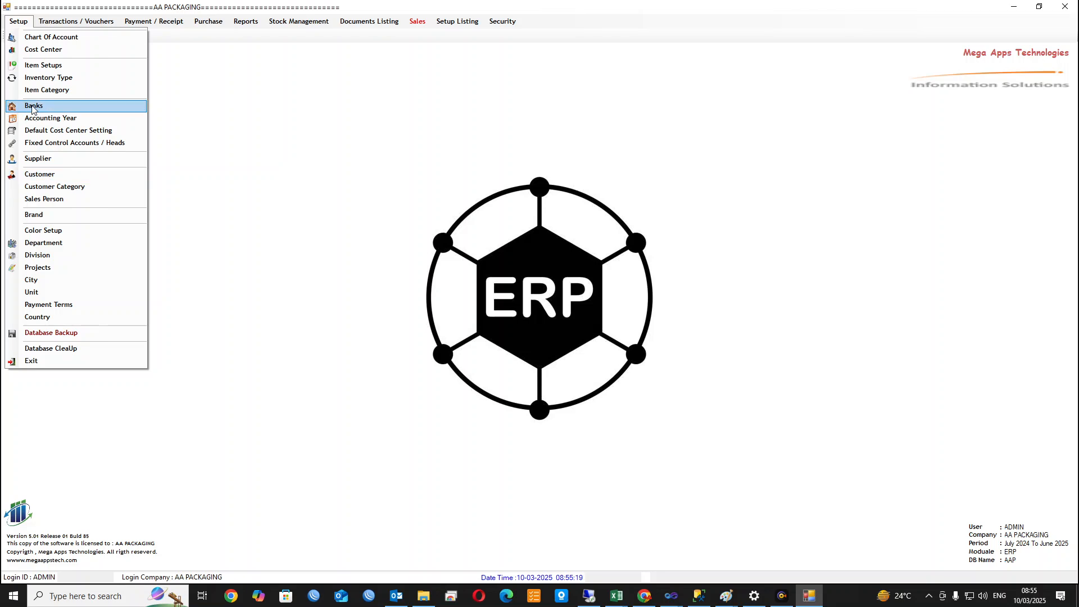
pyautogui.click(59, 41)
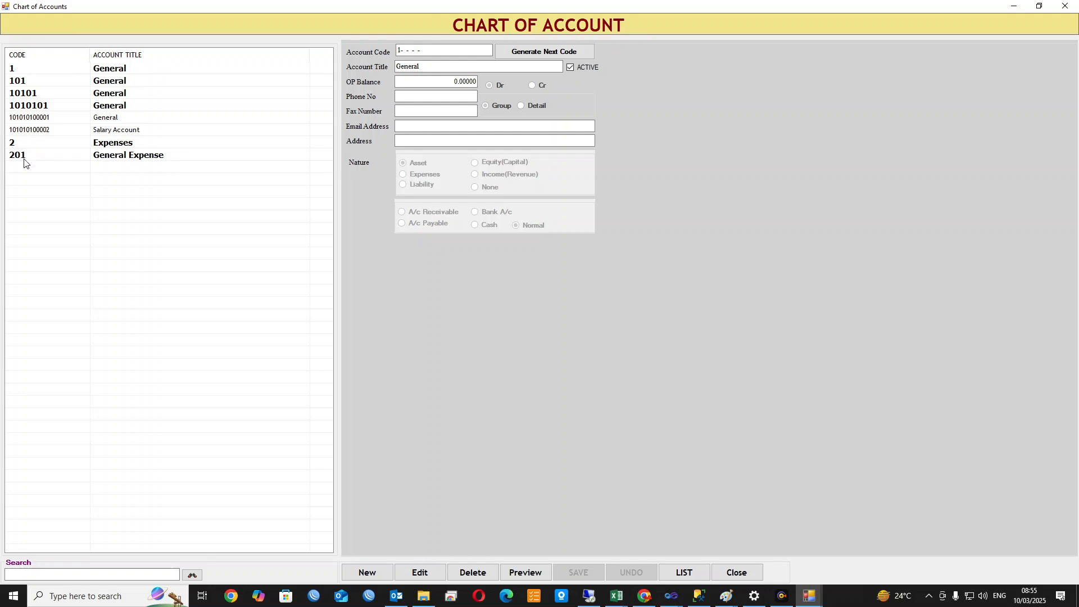
pyautogui.click(24, 158)
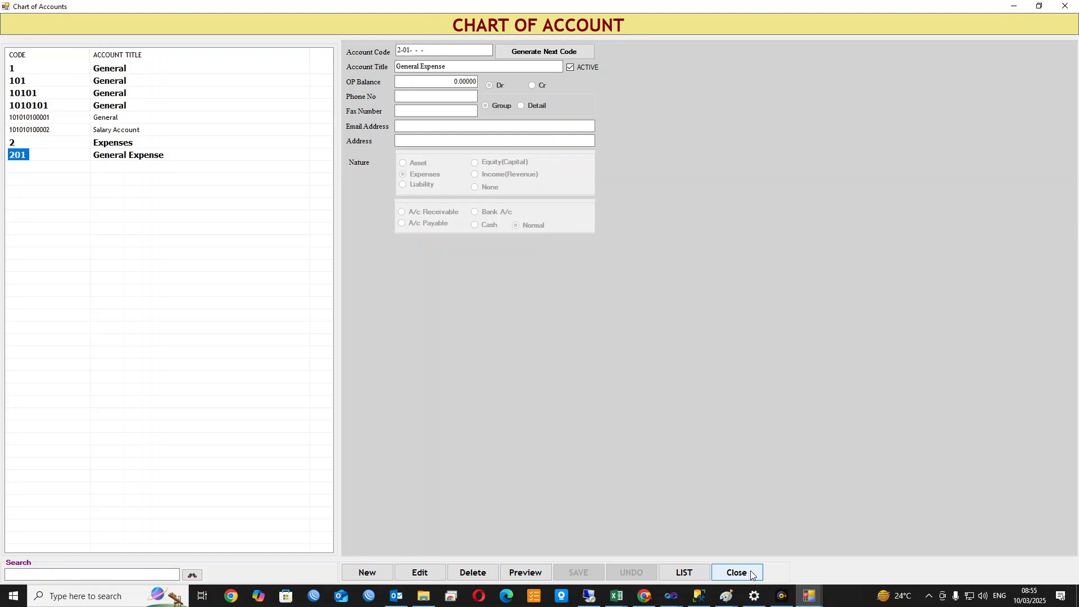
pyautogui.click(34, 129)
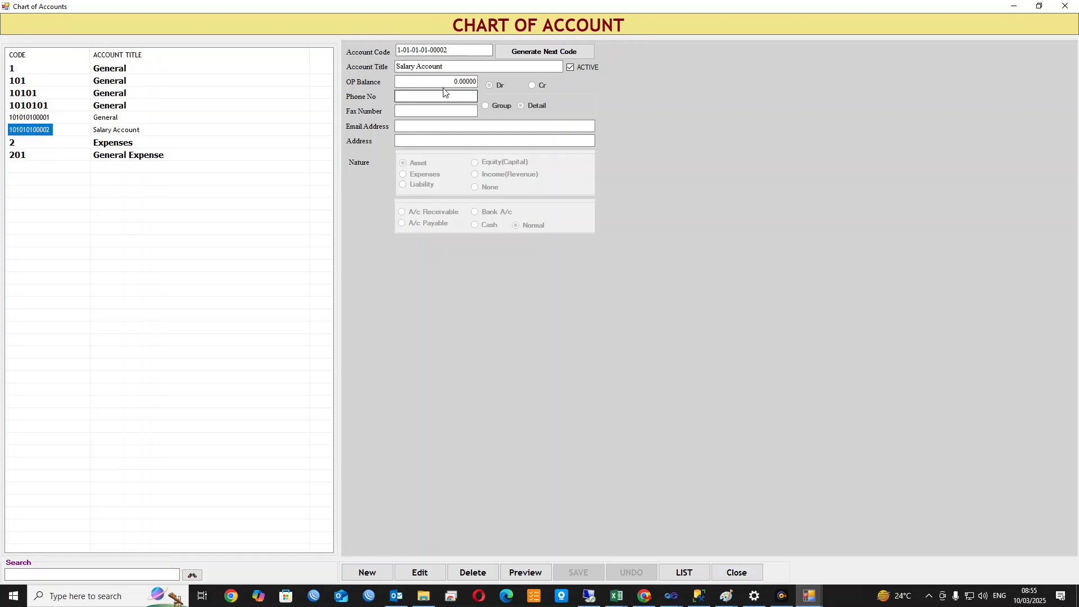
pyautogui.click(562, 51)
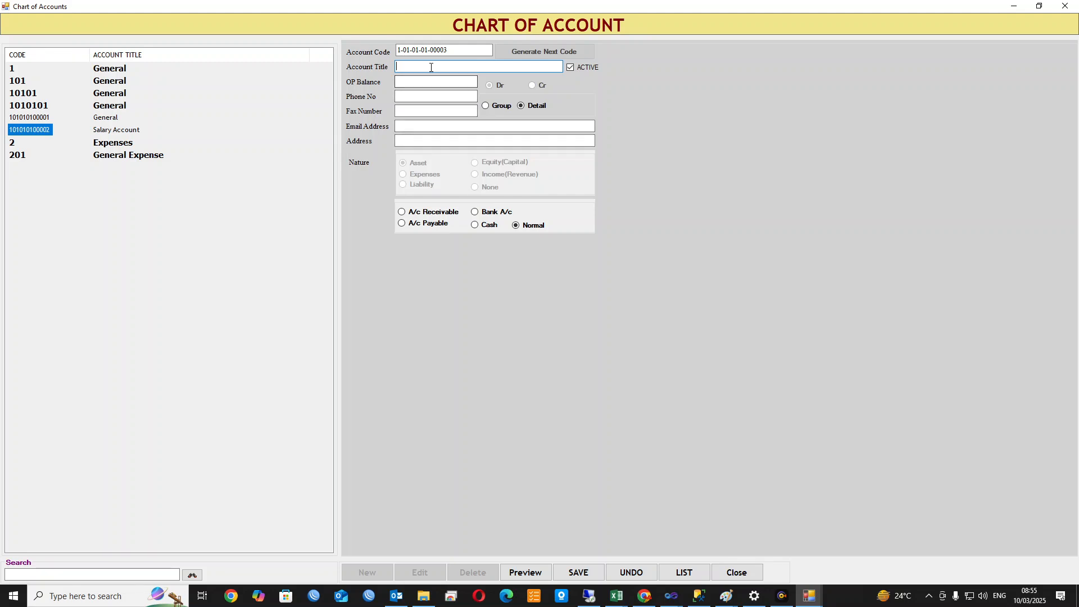
pyautogui.write('Test Customer')
pyautogui.click(457, 211)
pyautogui.click(578, 571)
pyautogui.click(558, 328)
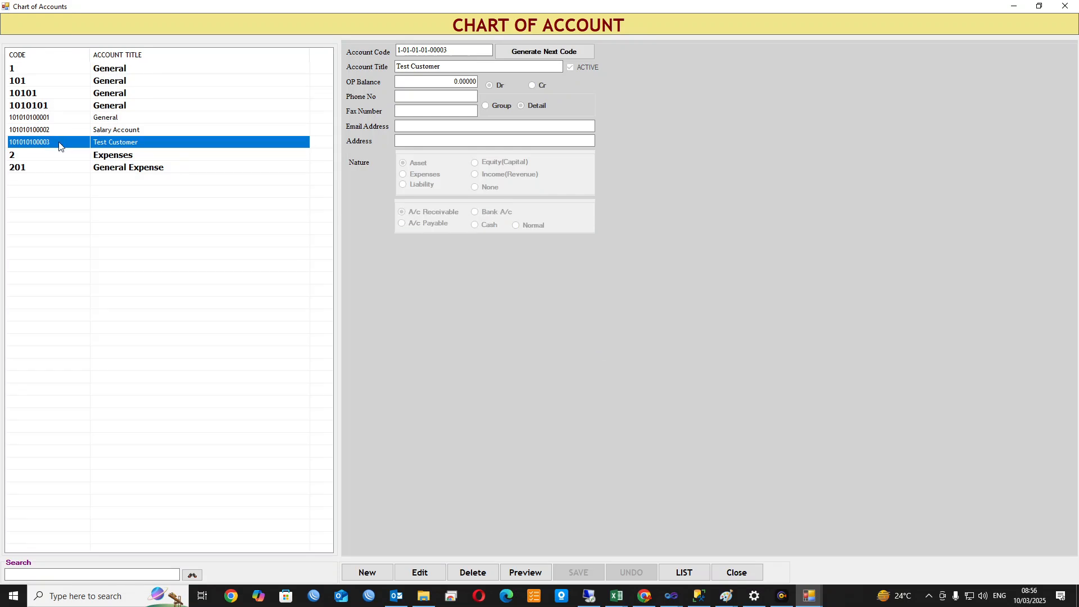
pyautogui.click(740, 573)
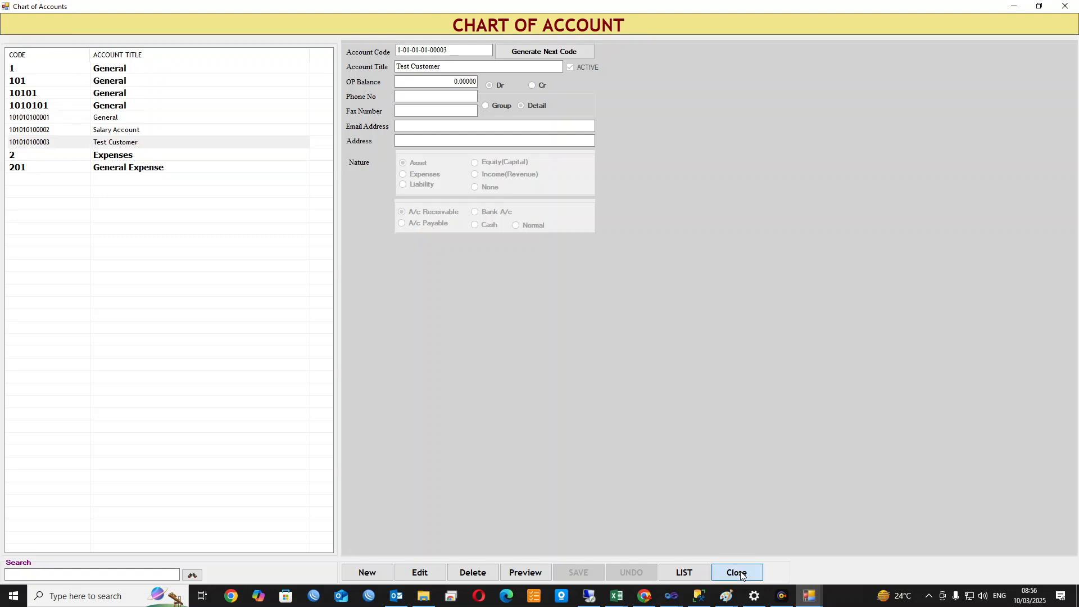
# Review Test Customer's personal, business and terms fields in the customer setup, then leave editing without saving and close the form
pyautogui.click(18, 21)
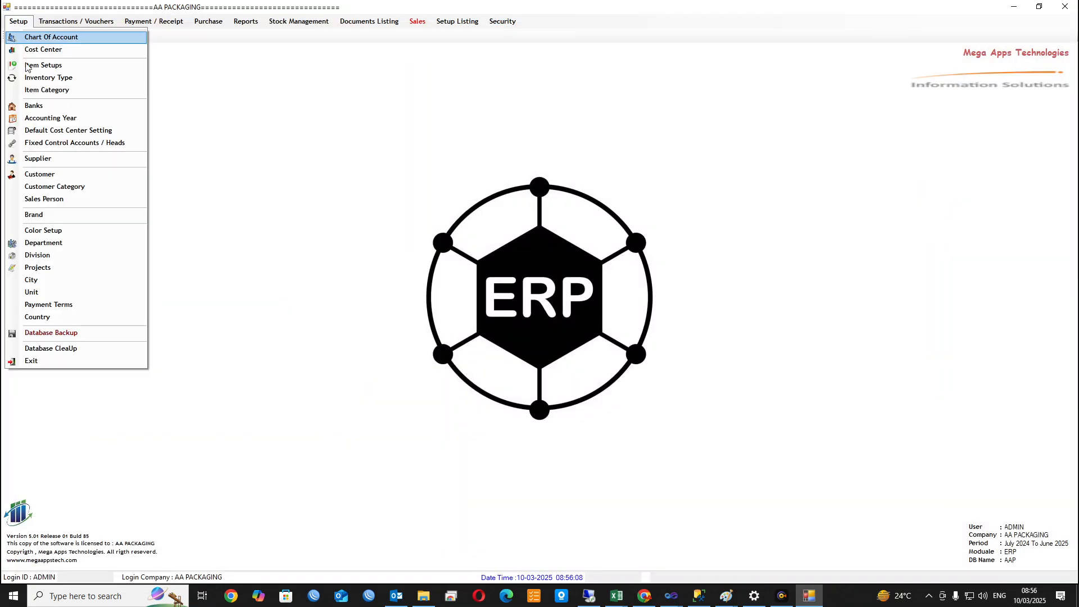
pyautogui.click(54, 175)
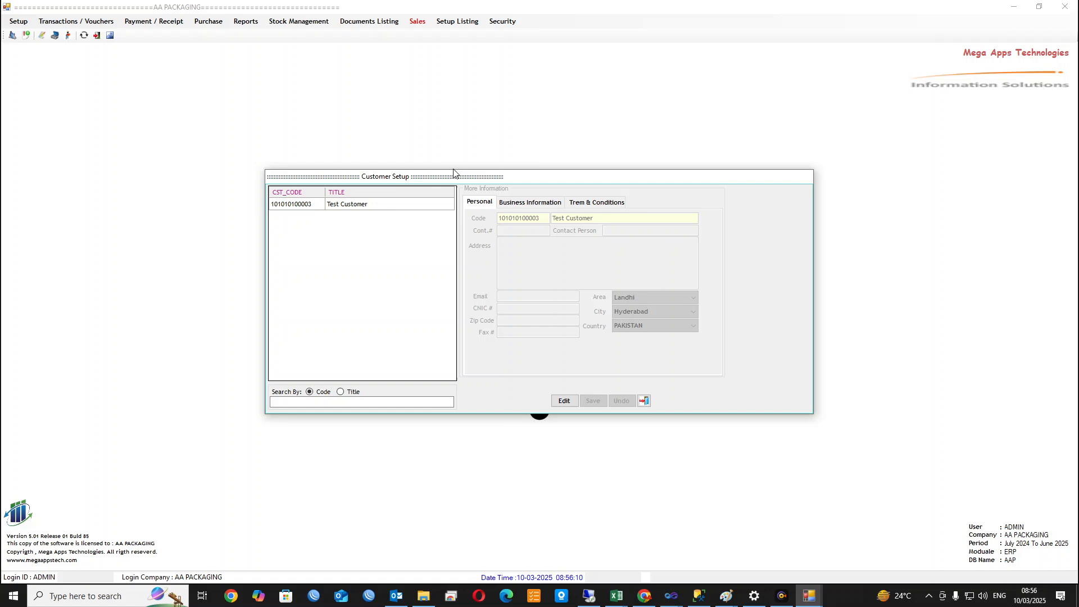
pyautogui.click(374, 209)
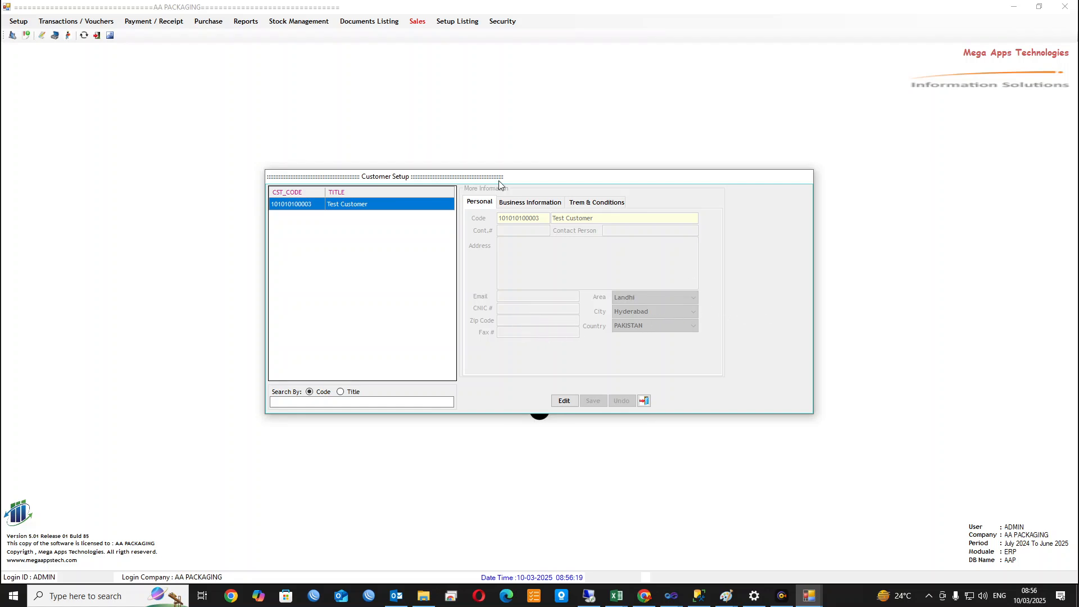
pyautogui.click(566, 401)
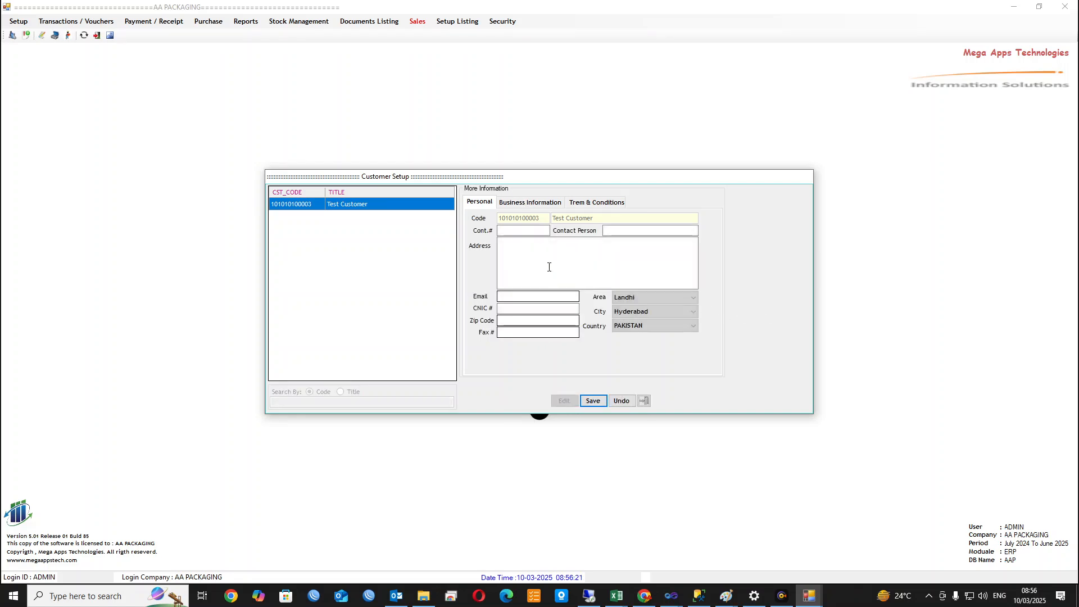
pyautogui.click(530, 202)
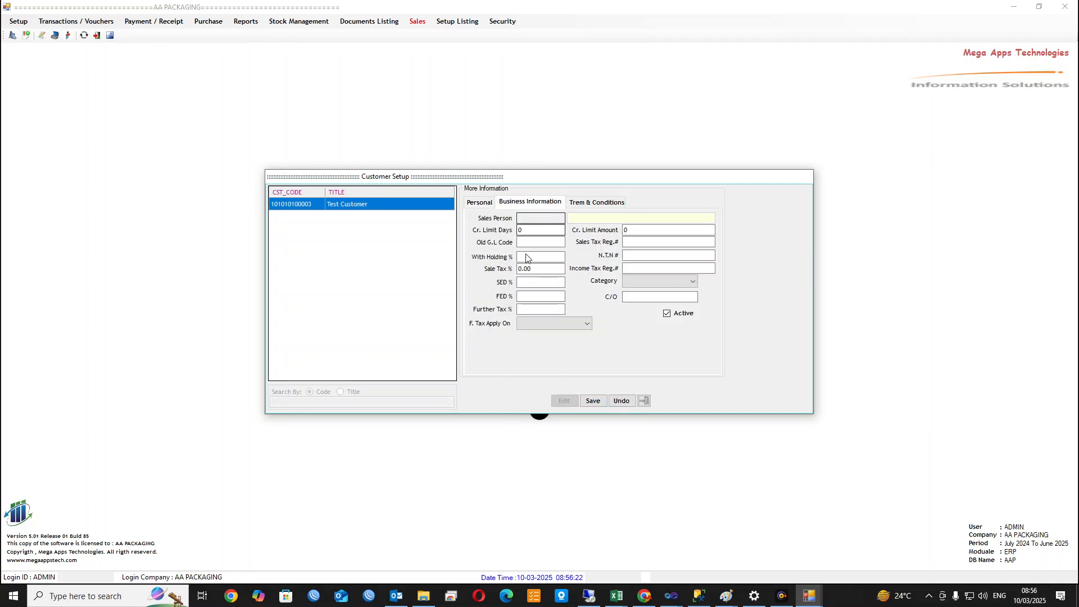
pyautogui.click(607, 202)
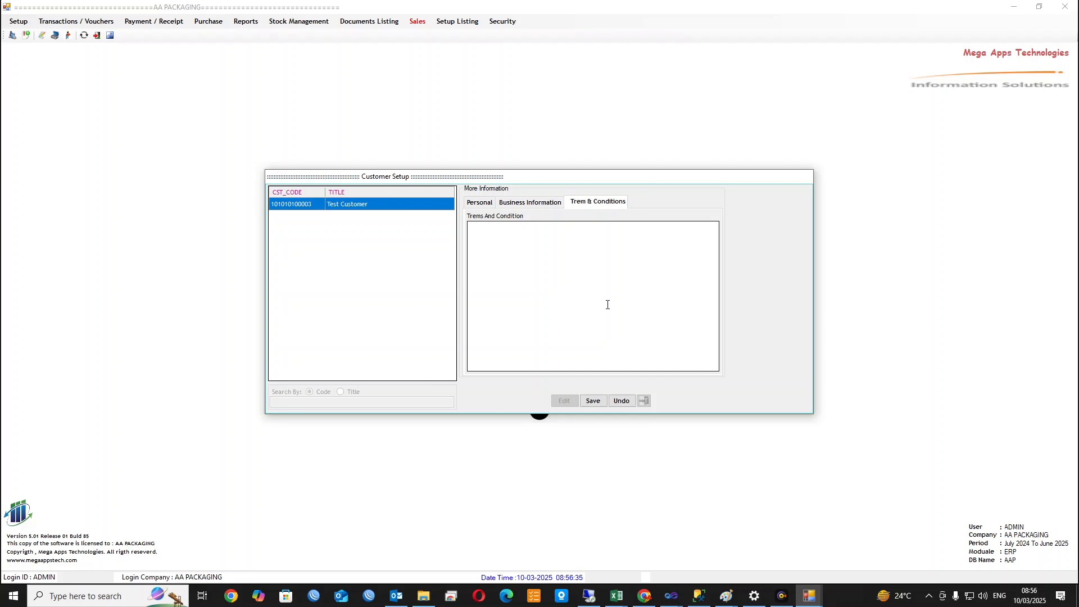
pyautogui.click(627, 401)
pyautogui.click(644, 401)
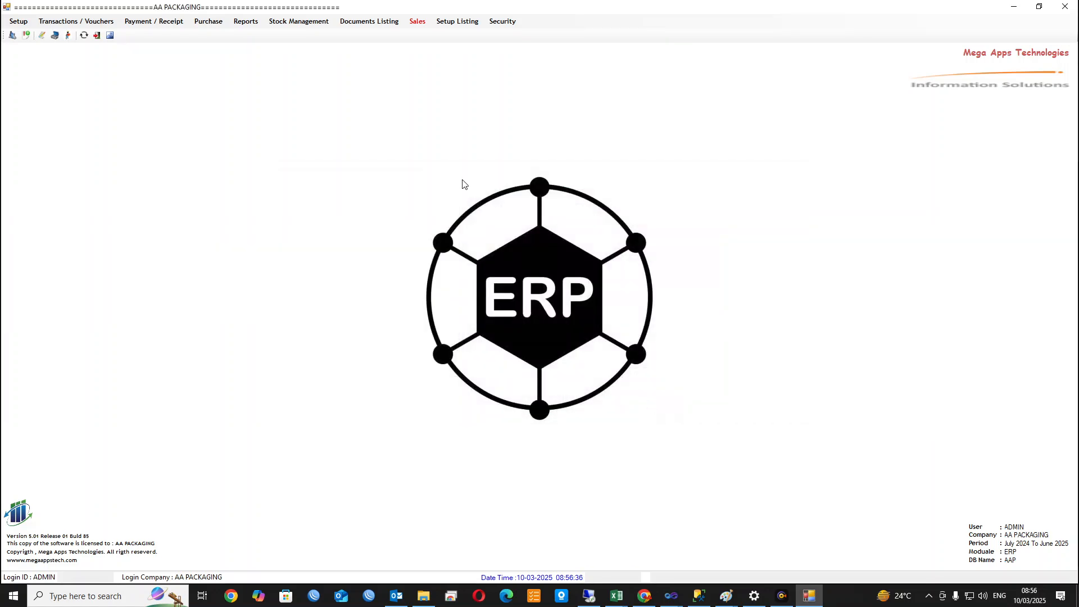
# View the supplier list in the supplier setup and close the form
pyautogui.click(18, 23)
pyautogui.click(250, 220)
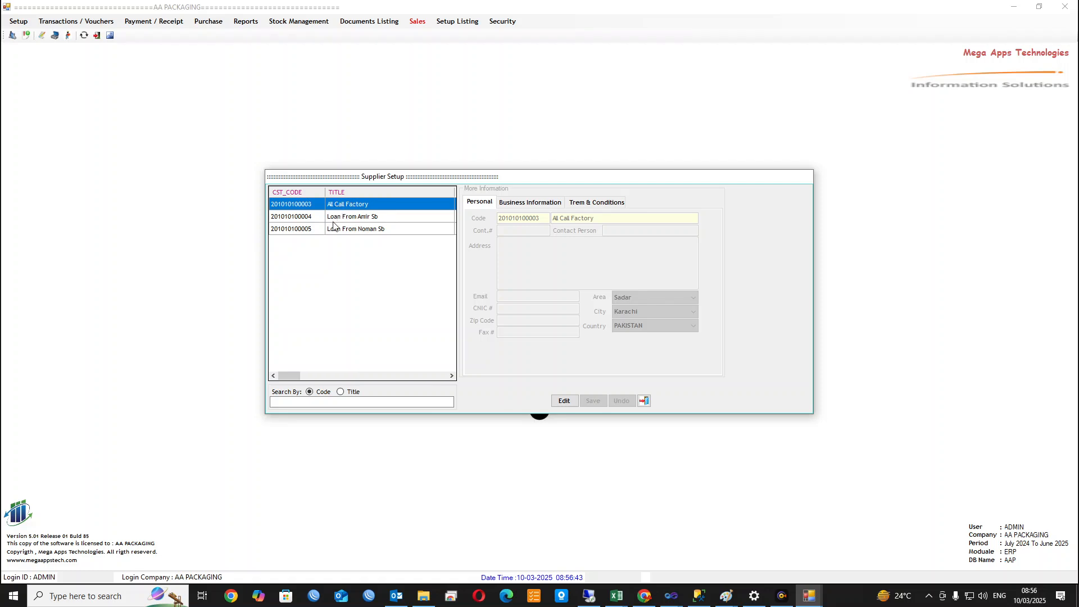
pyautogui.click(644, 400)
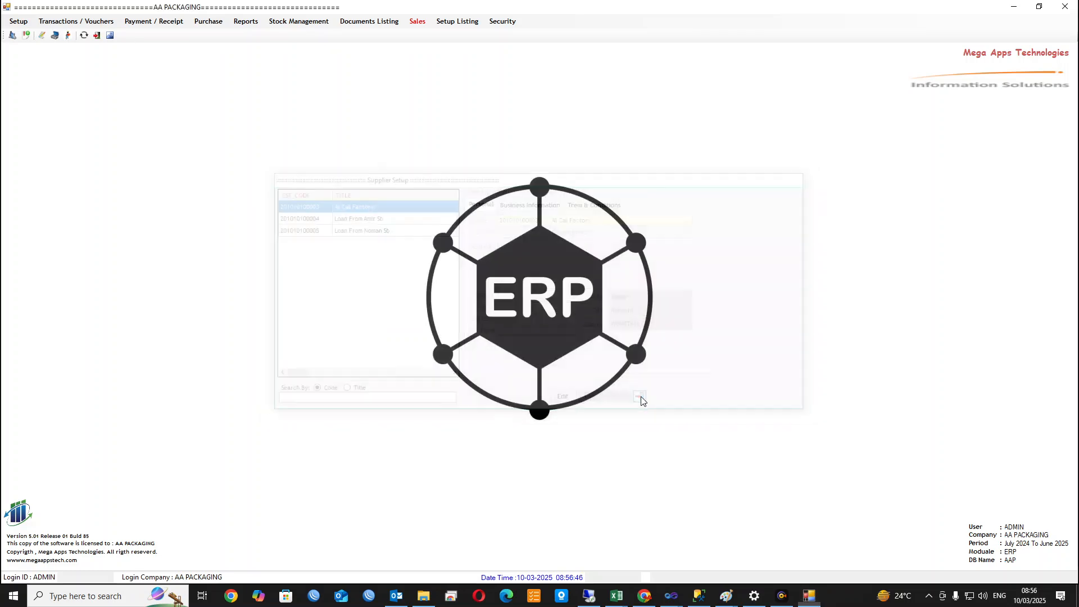
# Open the accounting year setup, select the fifth user in the list, and go through the start and end date calendars
pyautogui.click(20, 25)
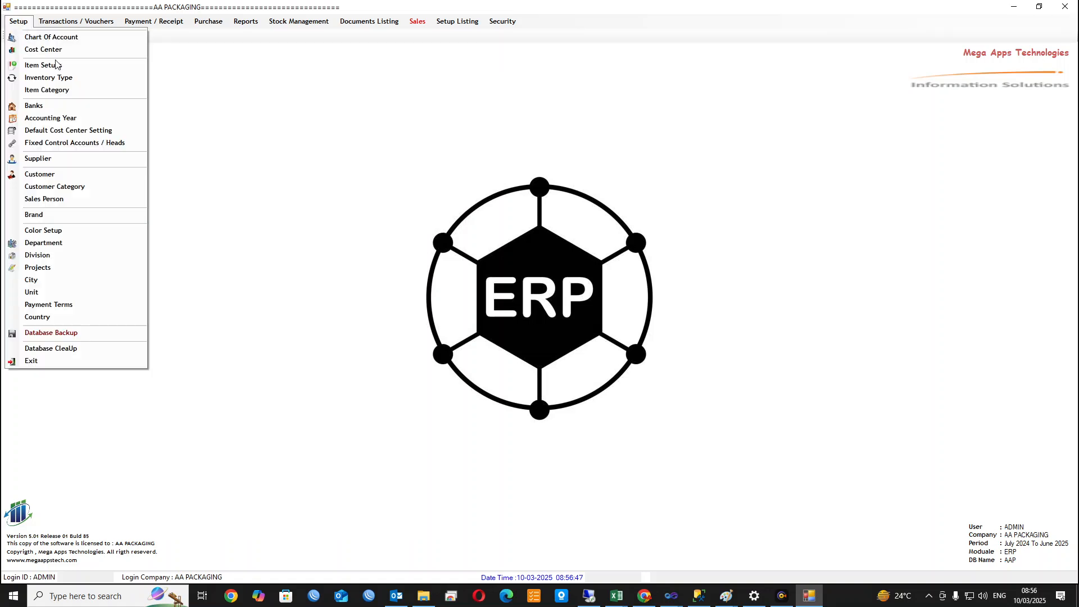
pyautogui.click(41, 117)
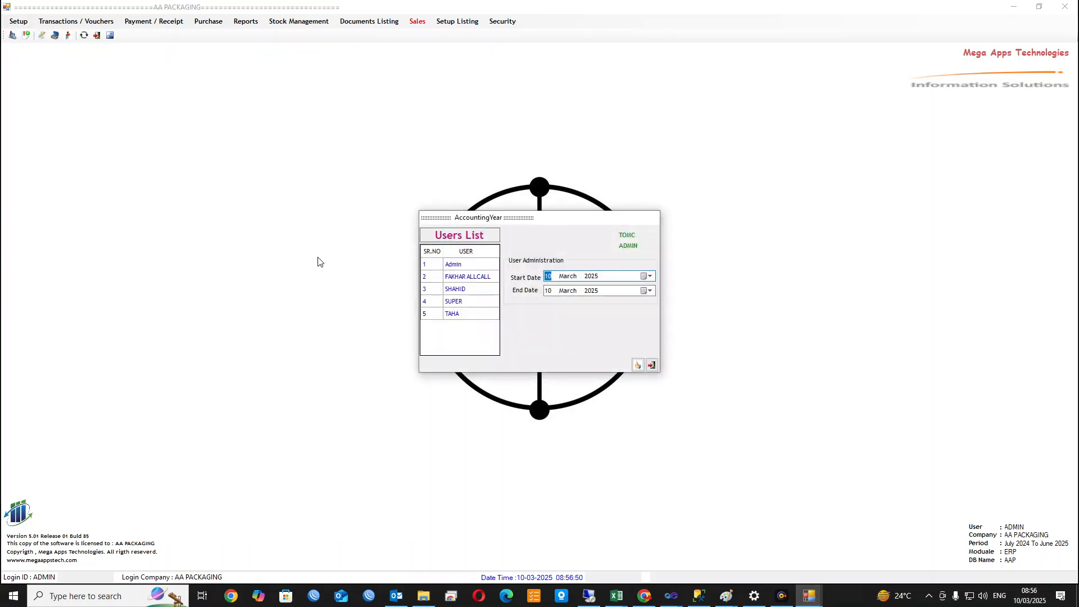
pyautogui.click(459, 314)
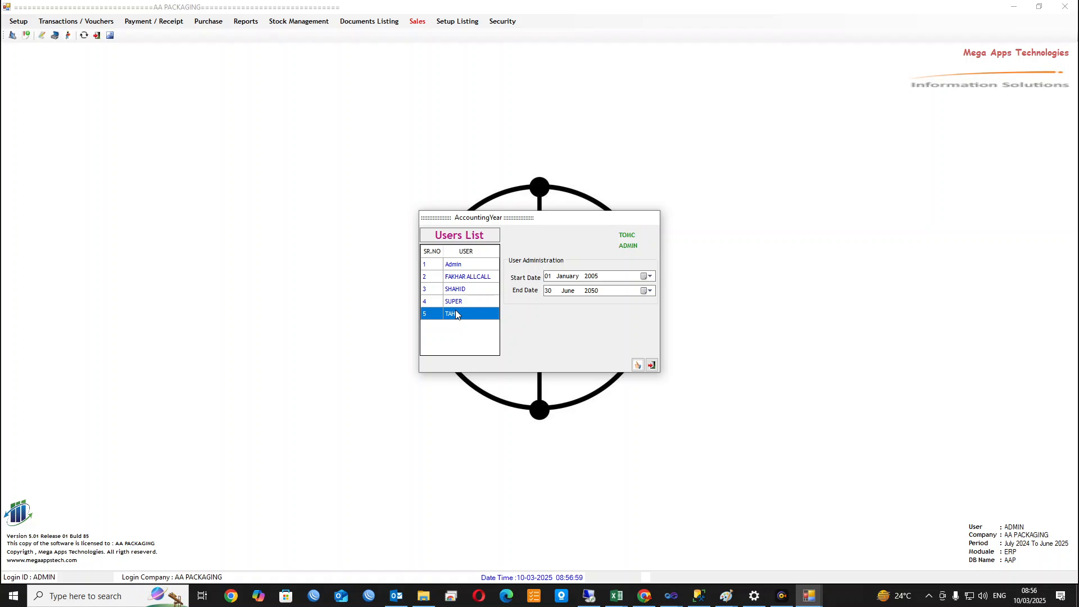
pyautogui.click(649, 276)
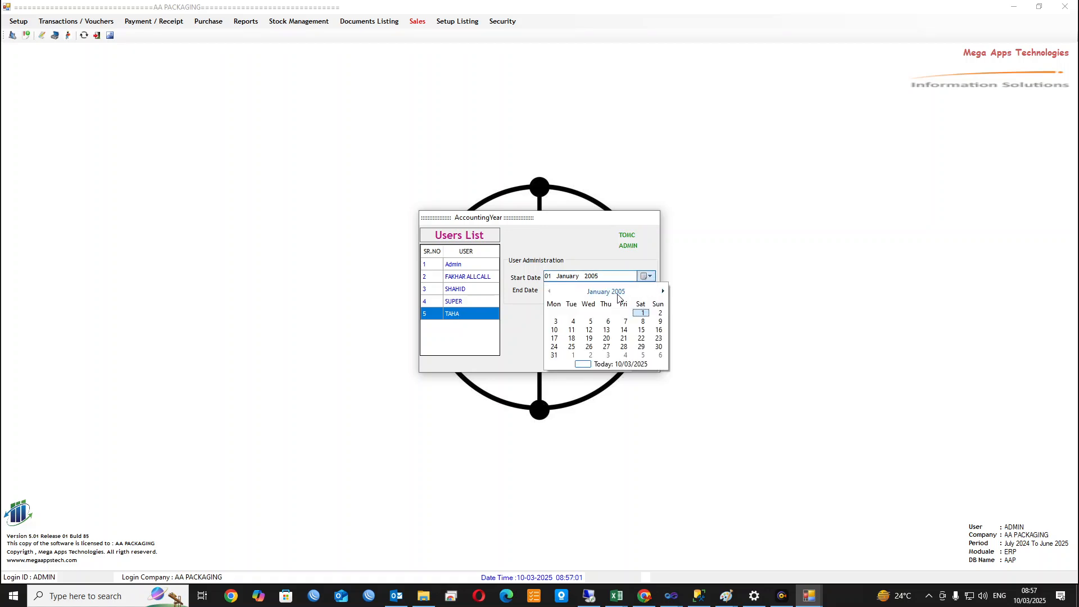
pyautogui.click(641, 314)
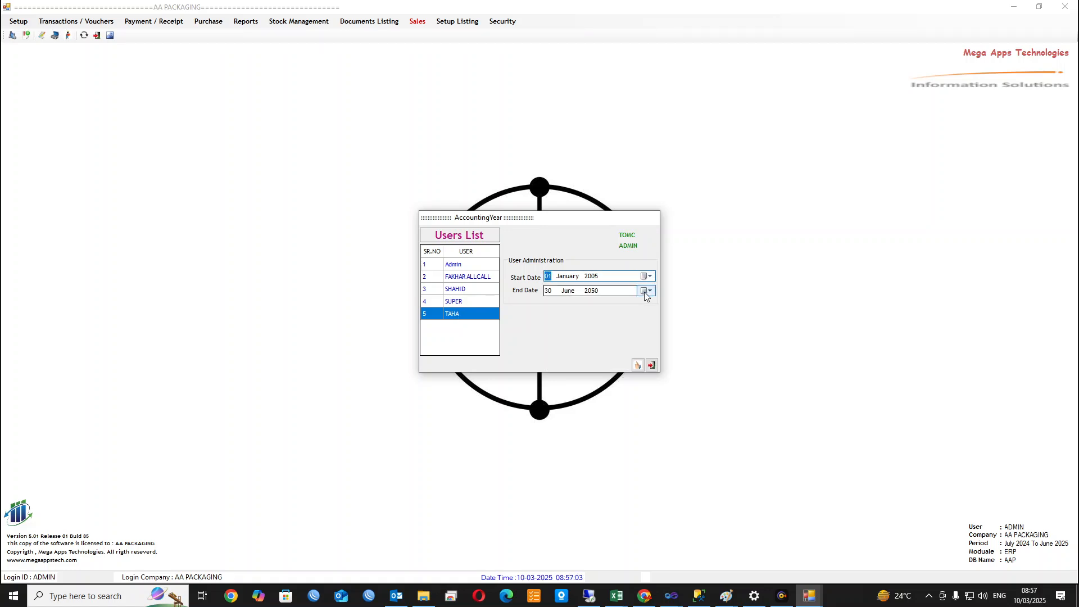
pyautogui.click(648, 290)
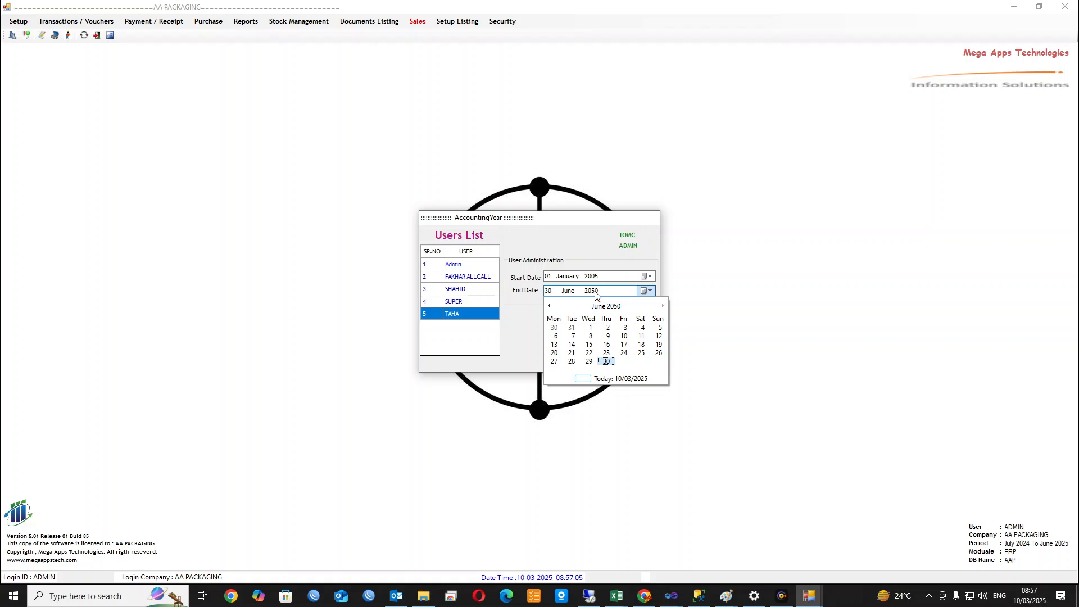
# Set the year of the selected user's end date and start date to 2025
pyautogui.click(555, 290)
pyautogui.press('Right')
pyautogui.press('Right')
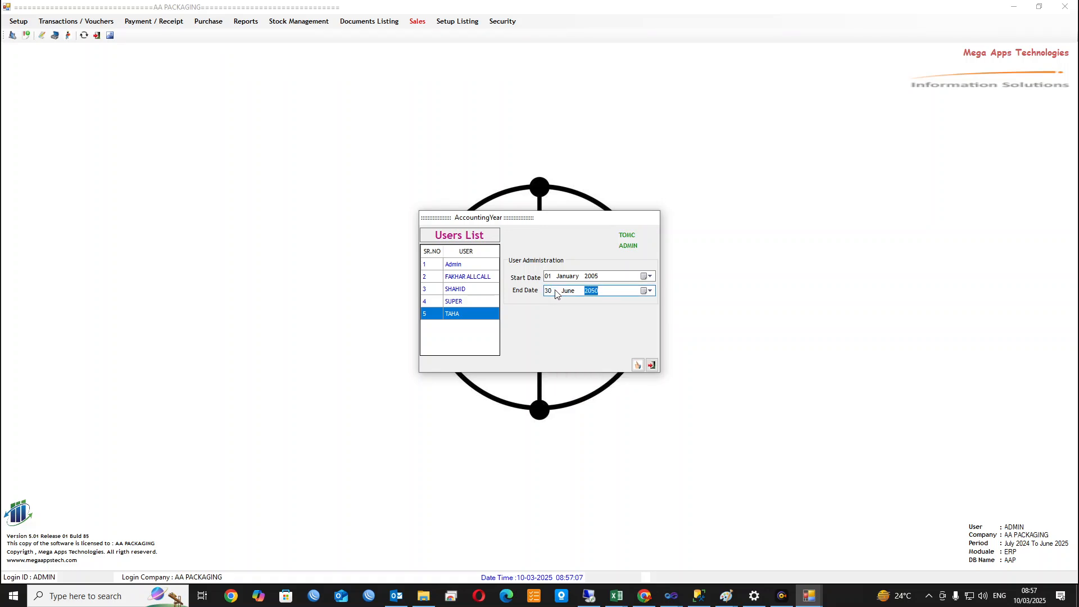
pyautogui.write('20')
pyautogui.click(593, 276)
pyautogui.write('20')
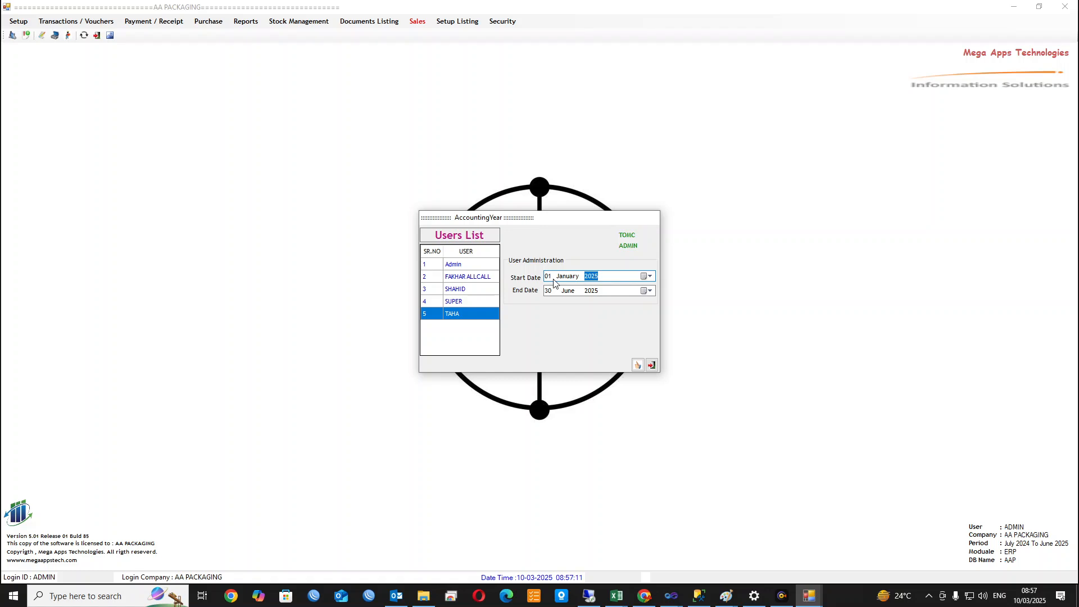
# Set the month of the selected user's end date to January, save the accounting period and close the form
pyautogui.click(569, 293)
pyautogui.write('1')
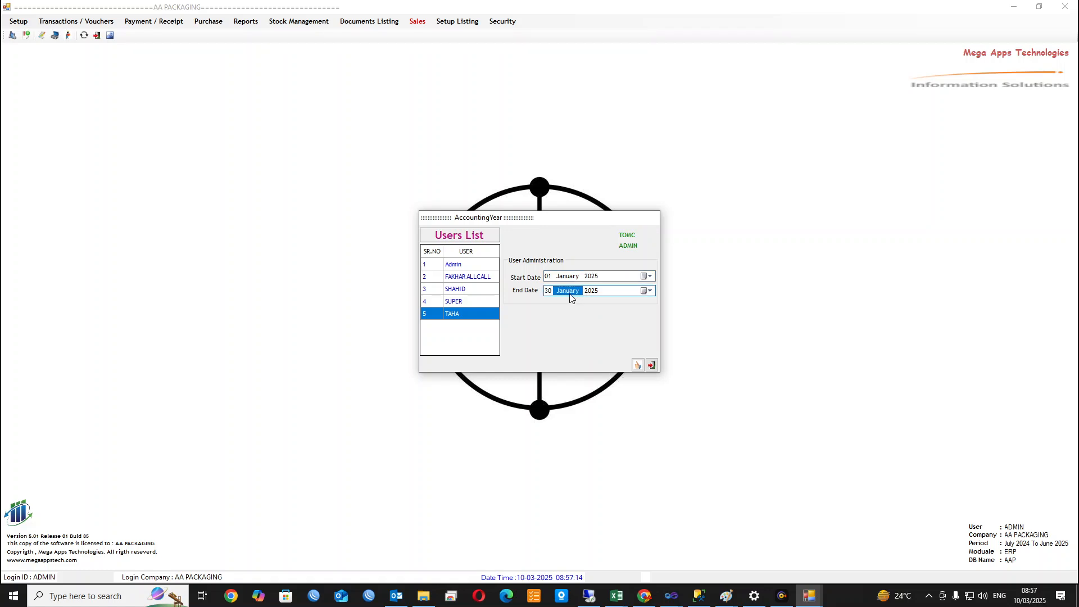
pyautogui.click(637, 364)
pyautogui.click(571, 335)
pyautogui.click(651, 365)
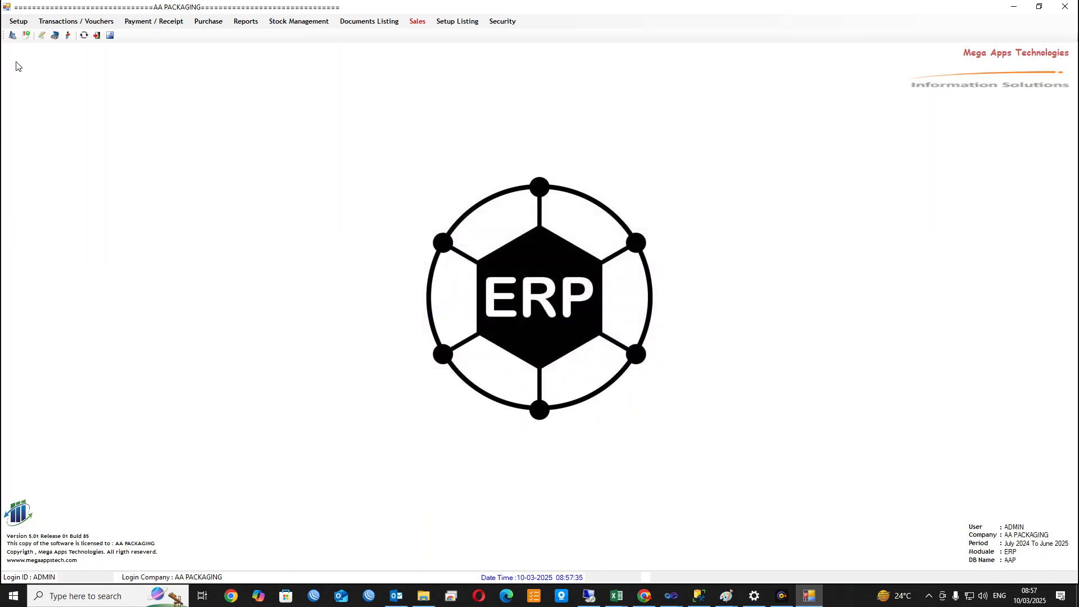
# View the code in the default cost center setting and close the form without updating it
pyautogui.click(19, 23)
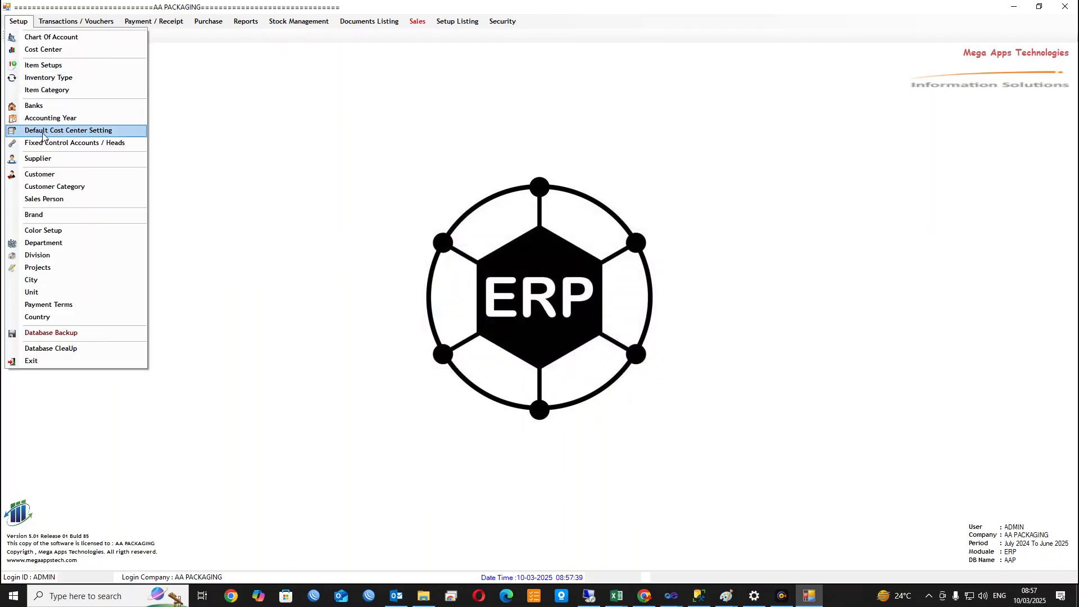
pyautogui.click(81, 132)
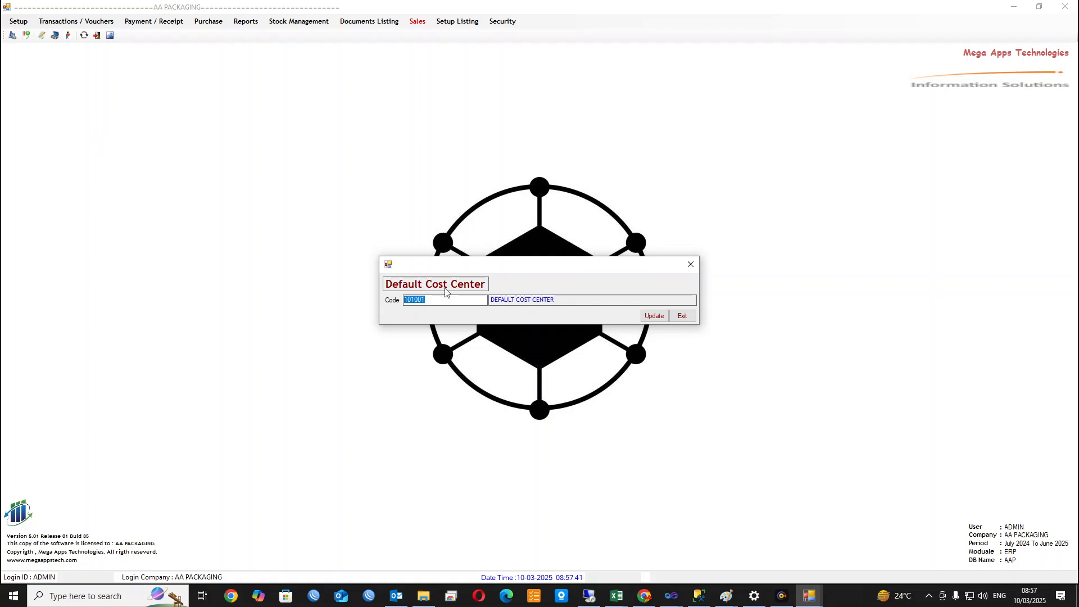
pyautogui.moveTo(508, 271); pyautogui.dragTo(530, 326)
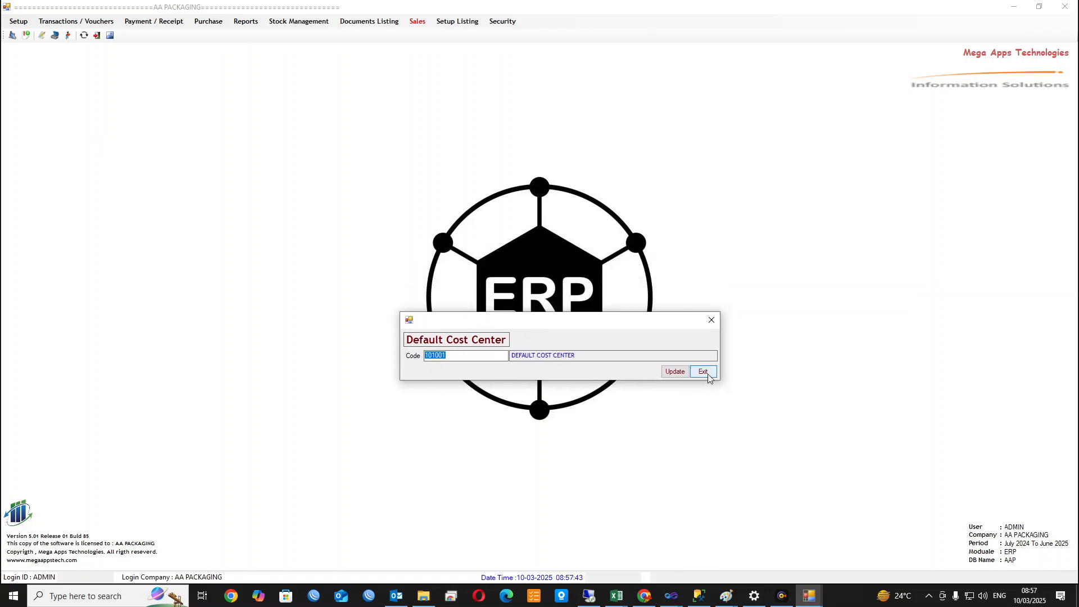
pyautogui.click(473, 356)
pyautogui.click(704, 373)
# Review the receivable, payable and supplier opening heads in the fixed control accounts setup, and close the form
pyautogui.click(28, 23)
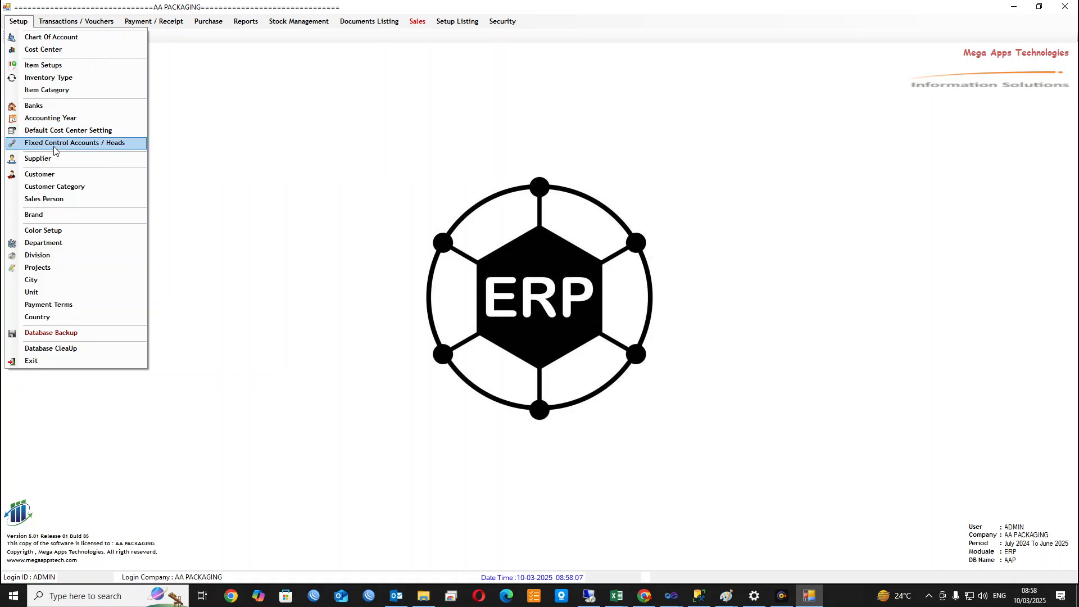
pyautogui.click(77, 144)
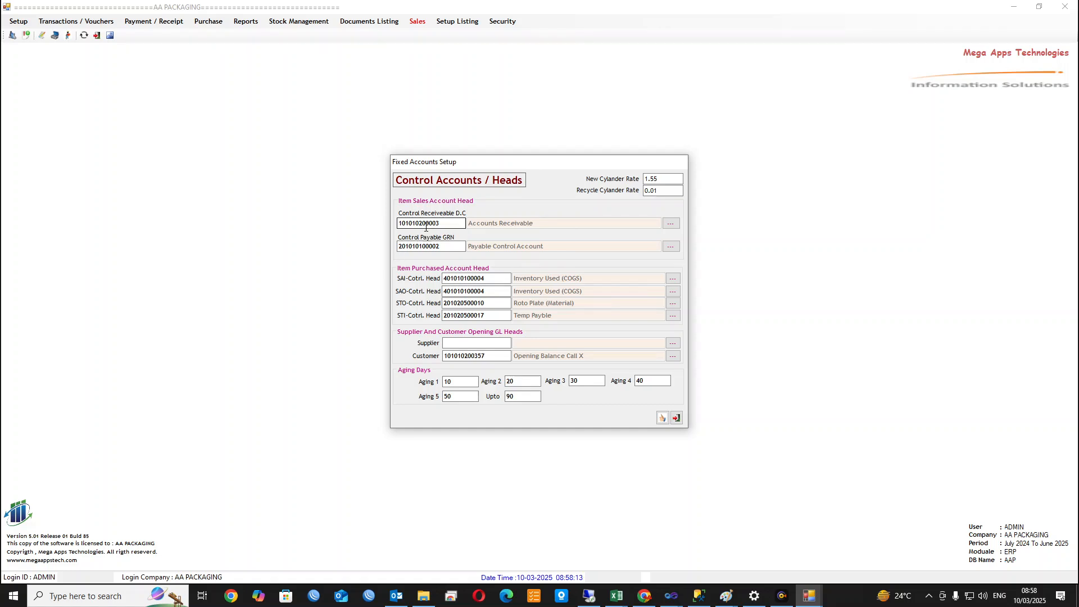
pyautogui.moveTo(456, 222); pyautogui.dragTo(388, 227)
pyautogui.click(454, 225)
pyautogui.doubleClick(456, 247)
pyautogui.click(455, 248)
pyautogui.click(475, 343)
pyautogui.click(676, 420)
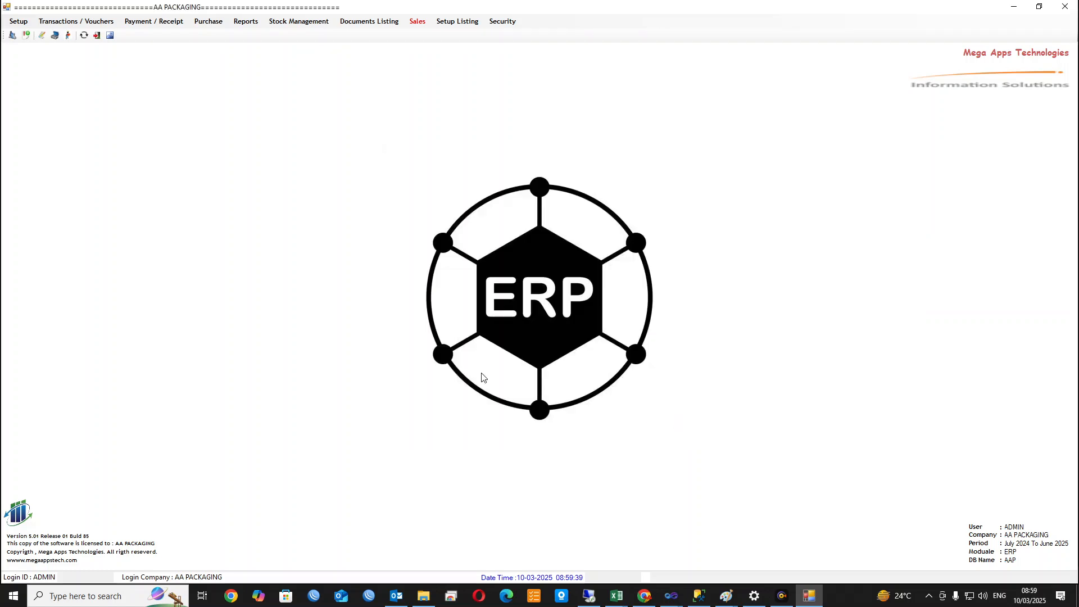
# View the customer category setup with its blank new-category entry, discard the entry and close the form
pyautogui.click(18, 24)
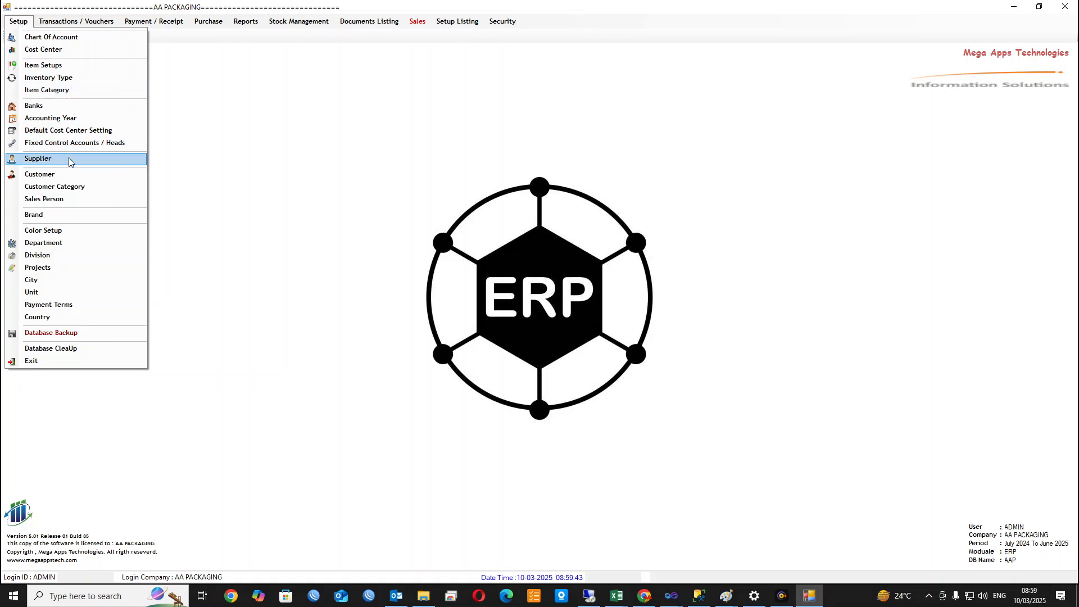
pyautogui.click(53, 187)
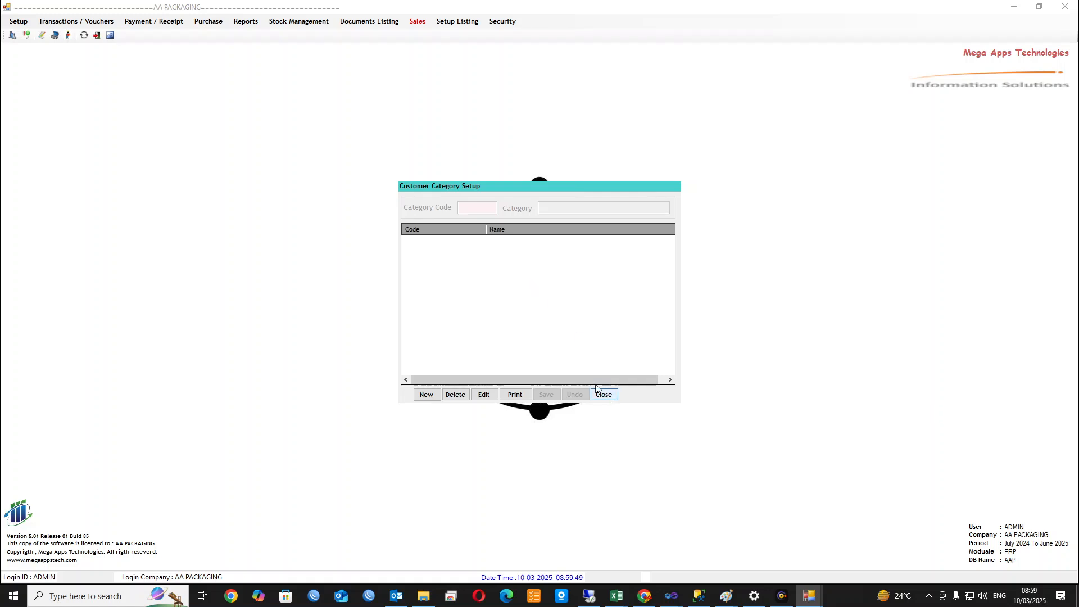
pyautogui.click(427, 395)
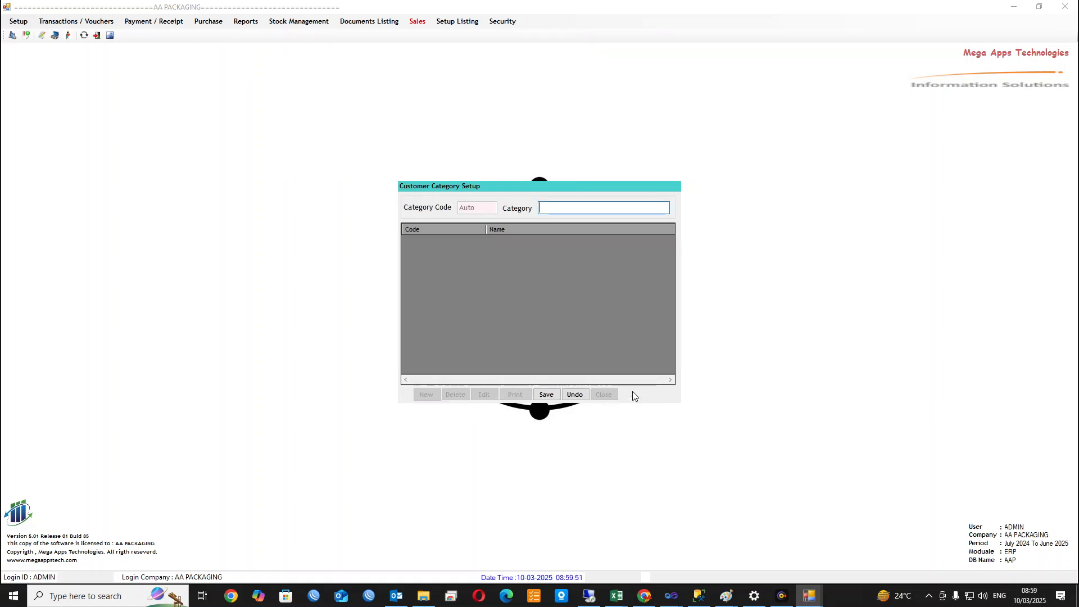
pyautogui.click(578, 395)
pyautogui.click(603, 394)
# Try the sales person setup, view the brand setup and close it
pyautogui.click(17, 23)
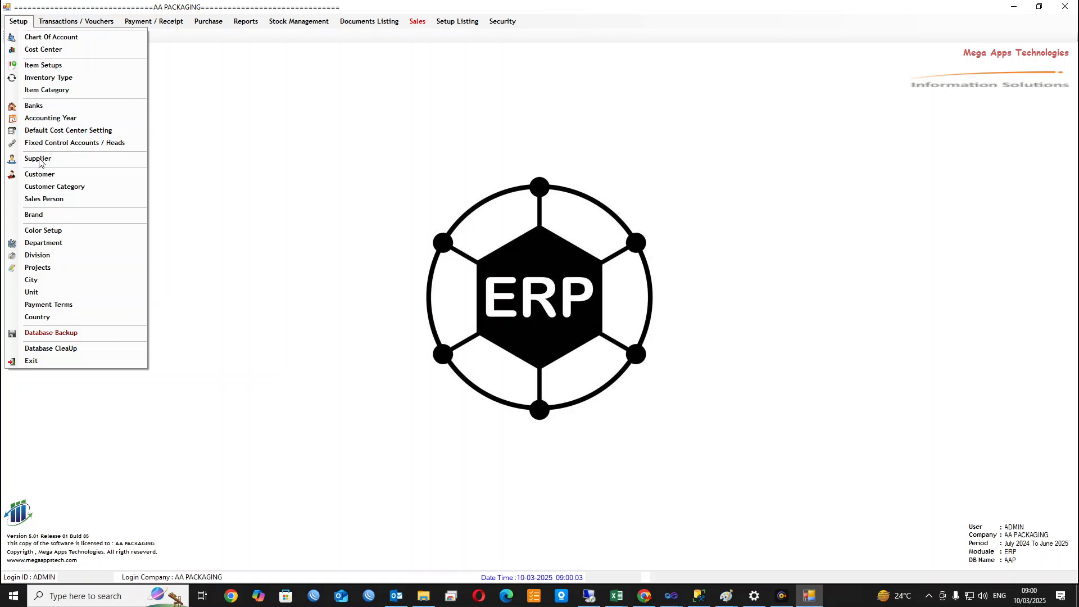
pyautogui.click(49, 203)
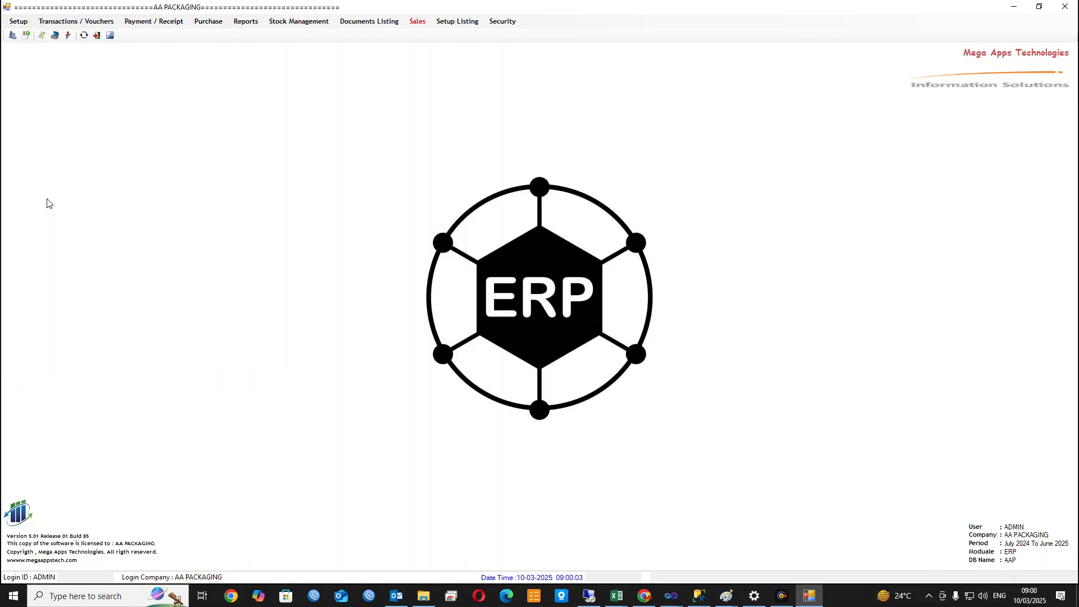
pyautogui.click(18, 23)
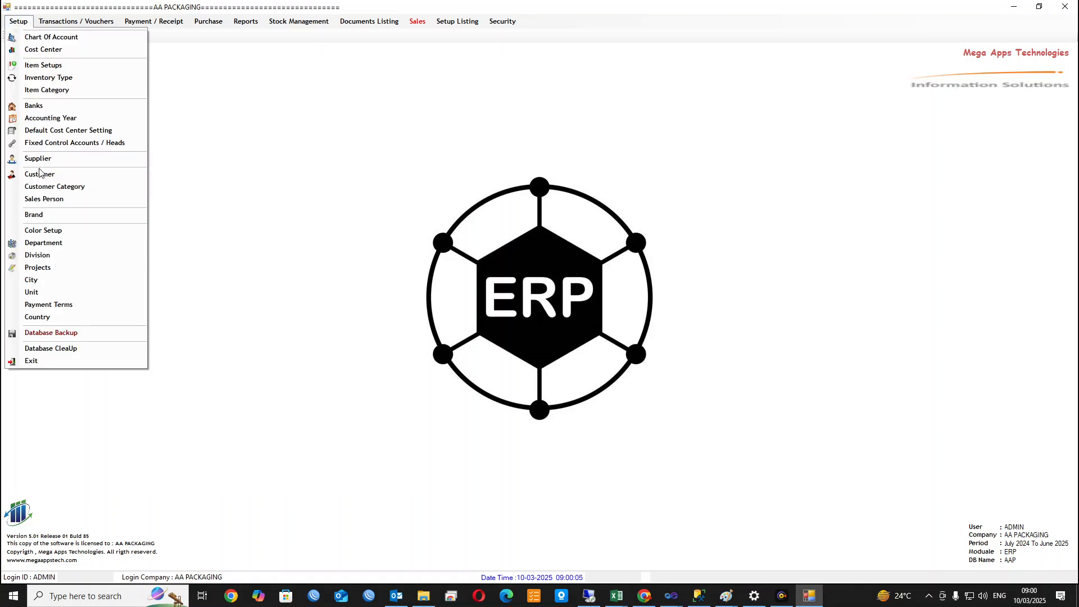
pyautogui.click(79, 216)
pyautogui.click(648, 335)
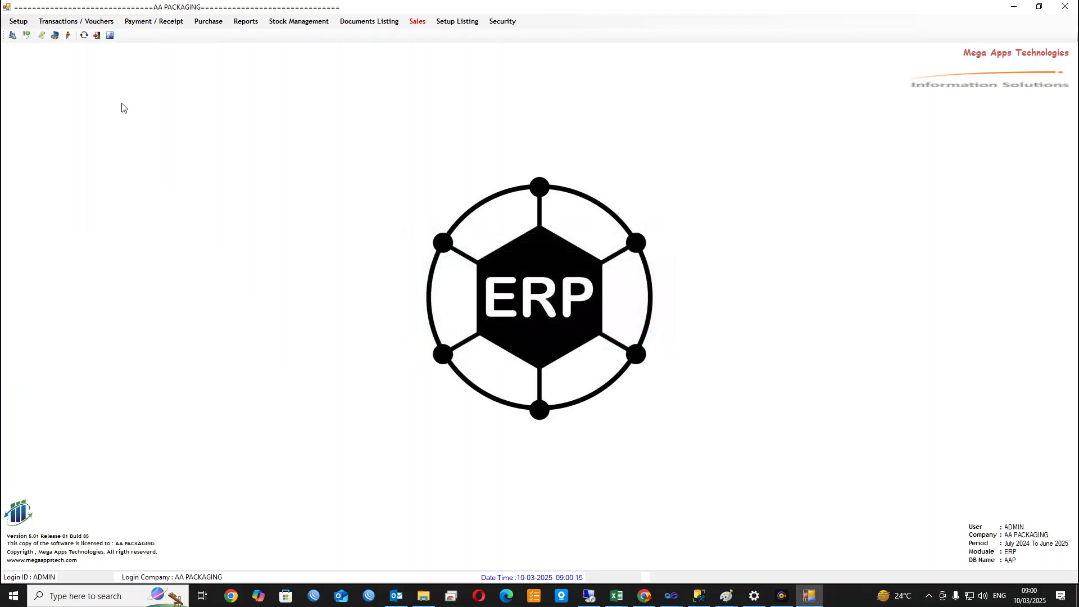
# View the product list in the item setup and close the form
pyautogui.click(19, 21)
pyautogui.click(43, 65)
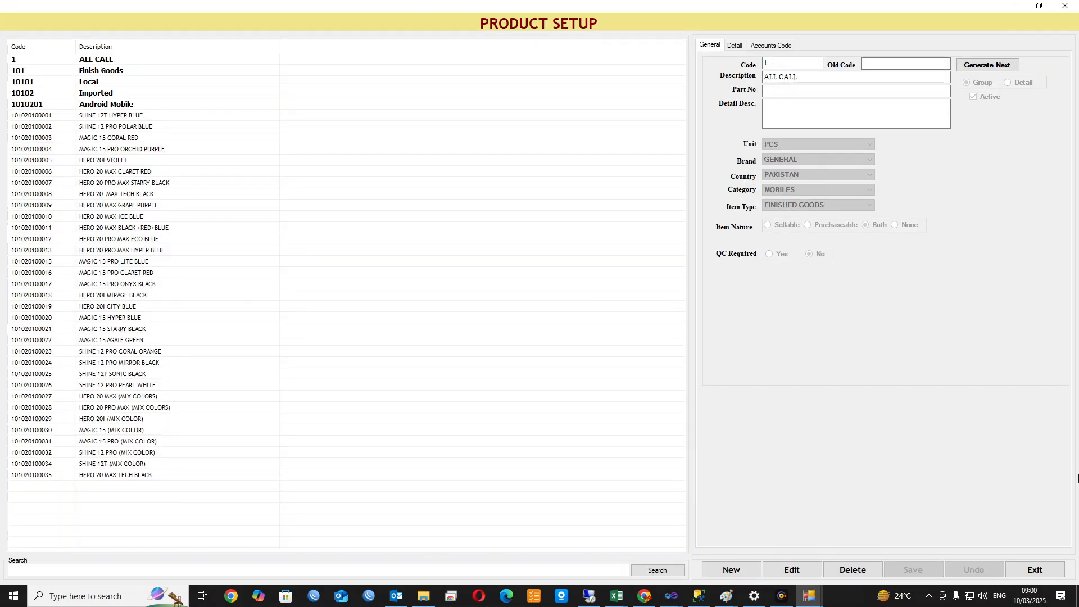
pyautogui.click(1047, 571)
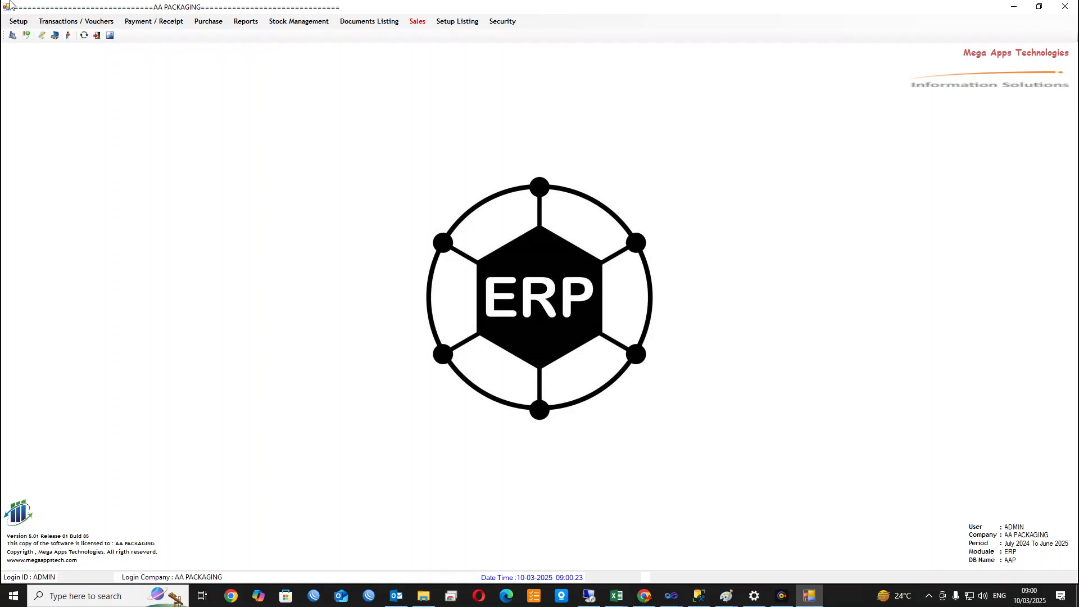
# View the colour setup, continuing past the error, and close the form
pyautogui.click(18, 22)
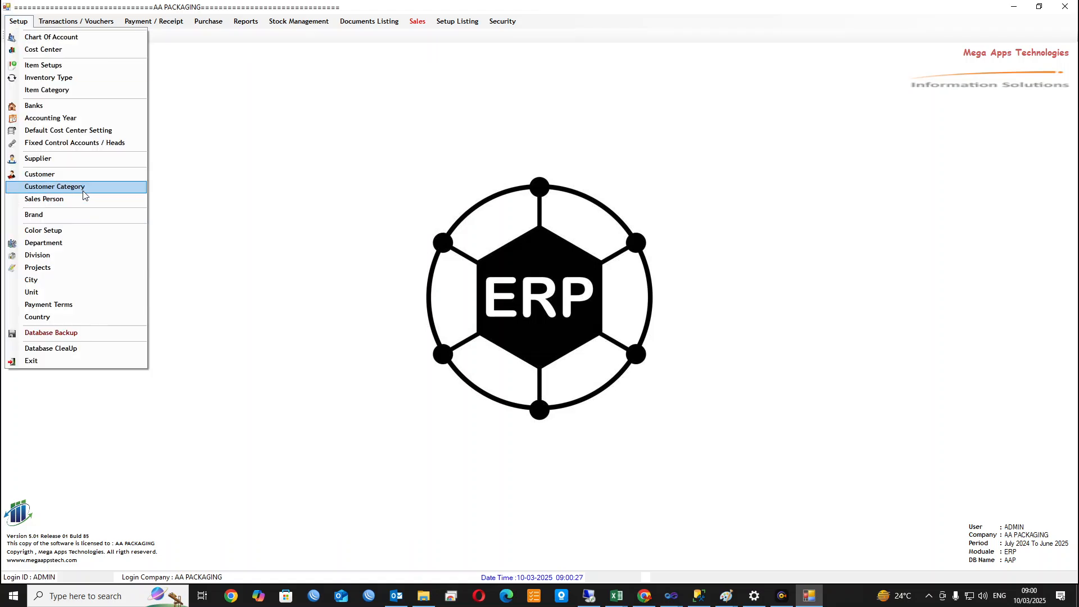
pyautogui.click(66, 231)
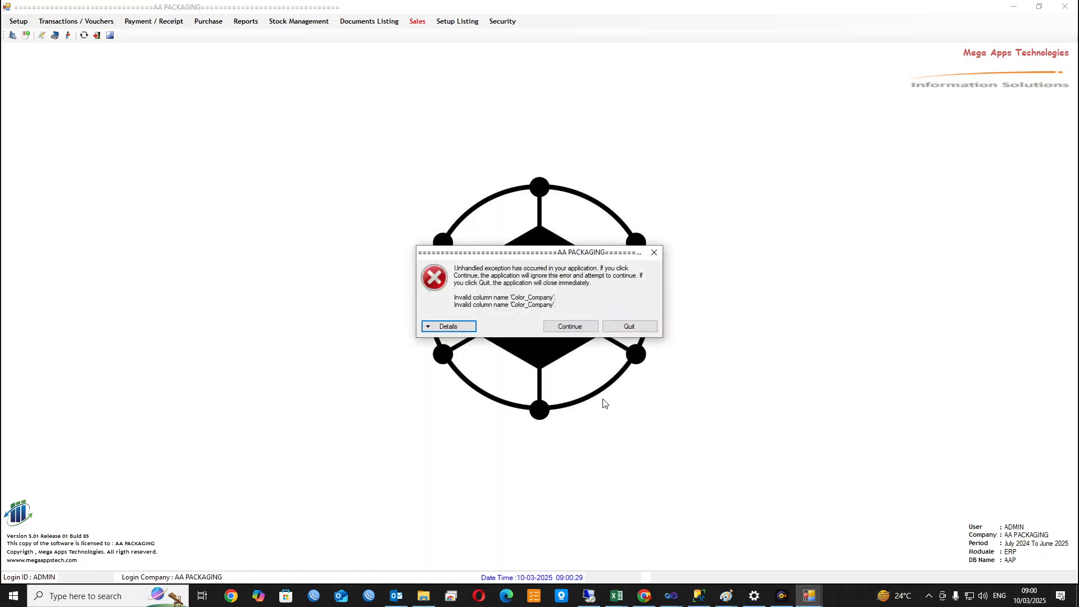
pyautogui.click(568, 327)
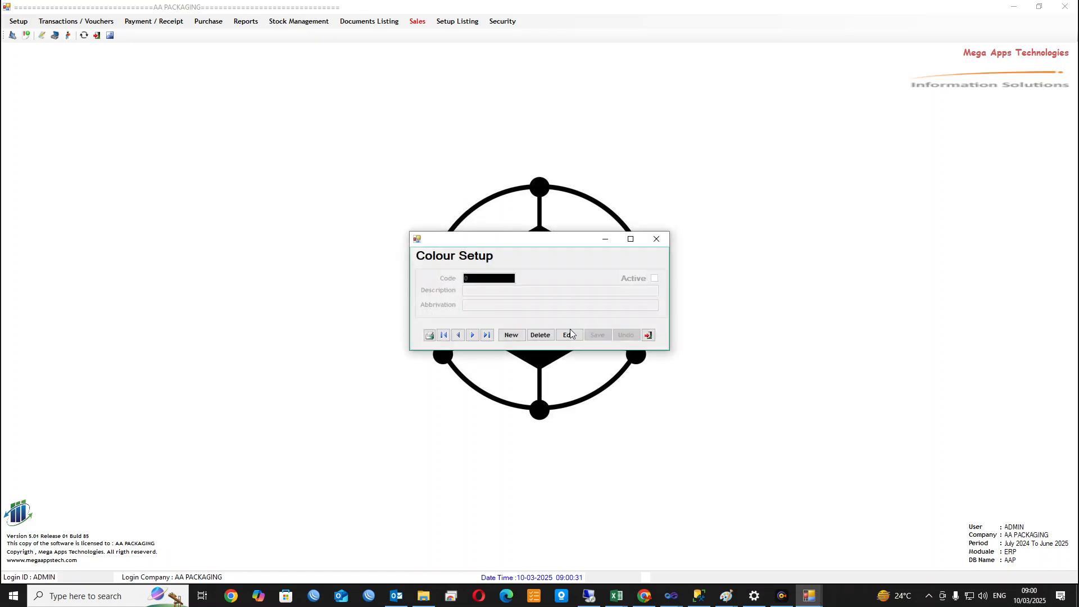
pyautogui.click(653, 340)
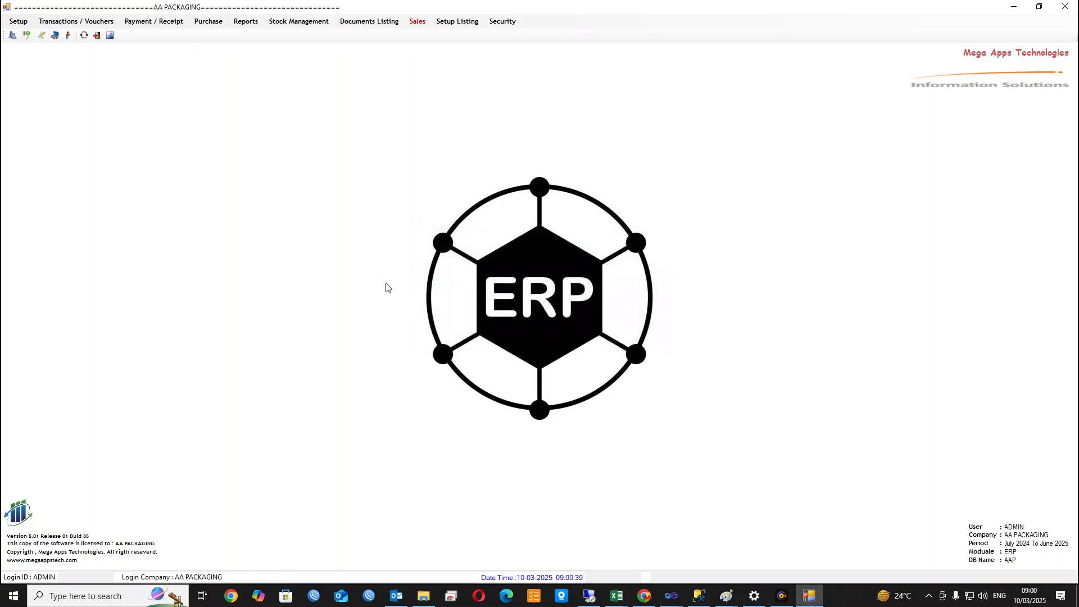
# View the department list in the department setup and close the form
pyautogui.click(22, 22)
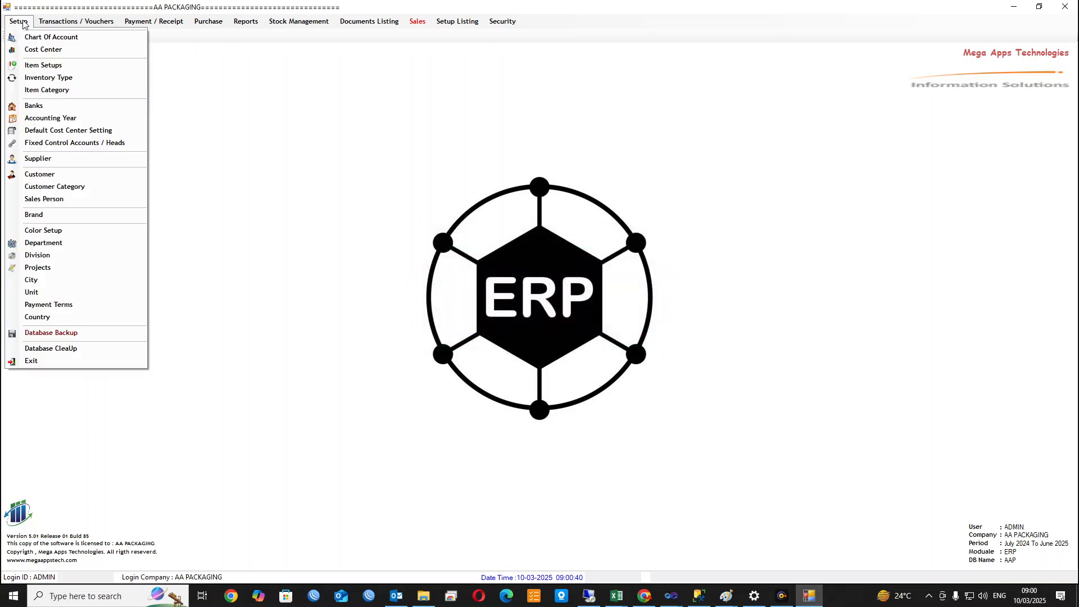
pyautogui.click(54, 244)
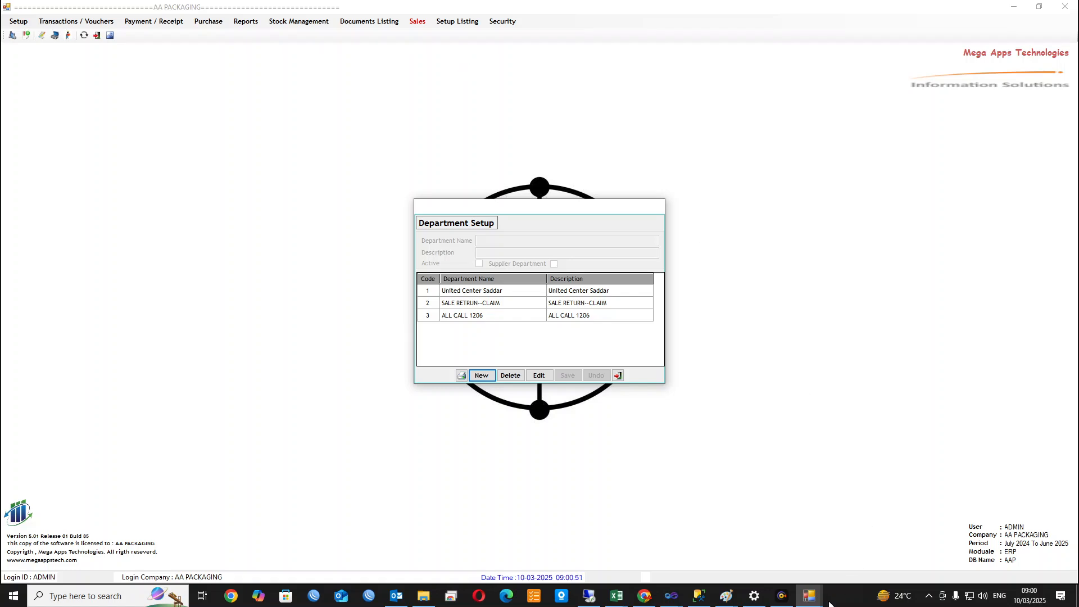
pyautogui.click(781, 595)
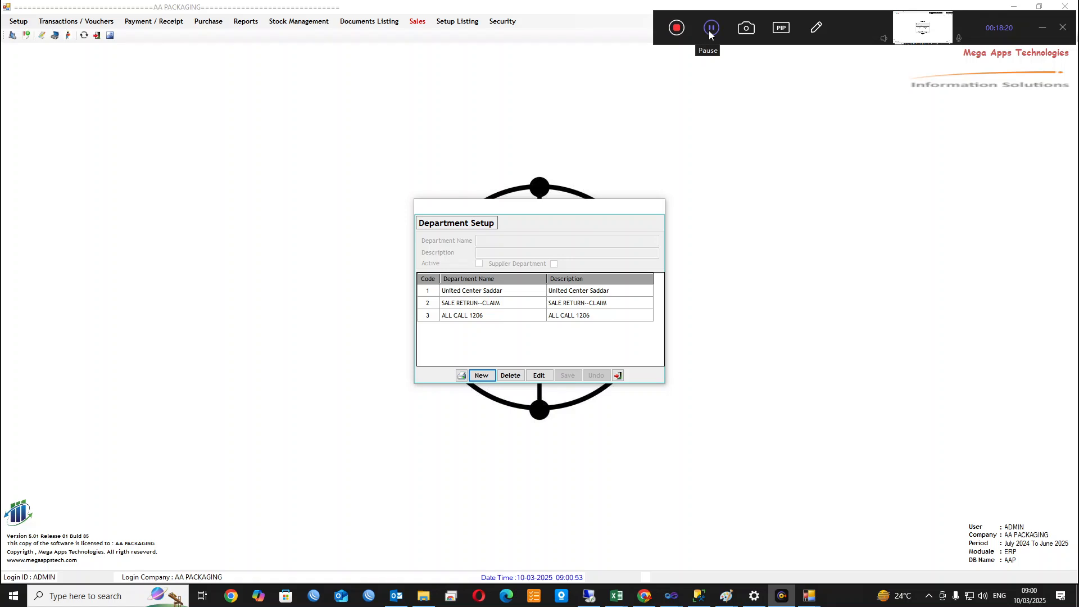
pyautogui.click(710, 28)
pyautogui.click(618, 375)
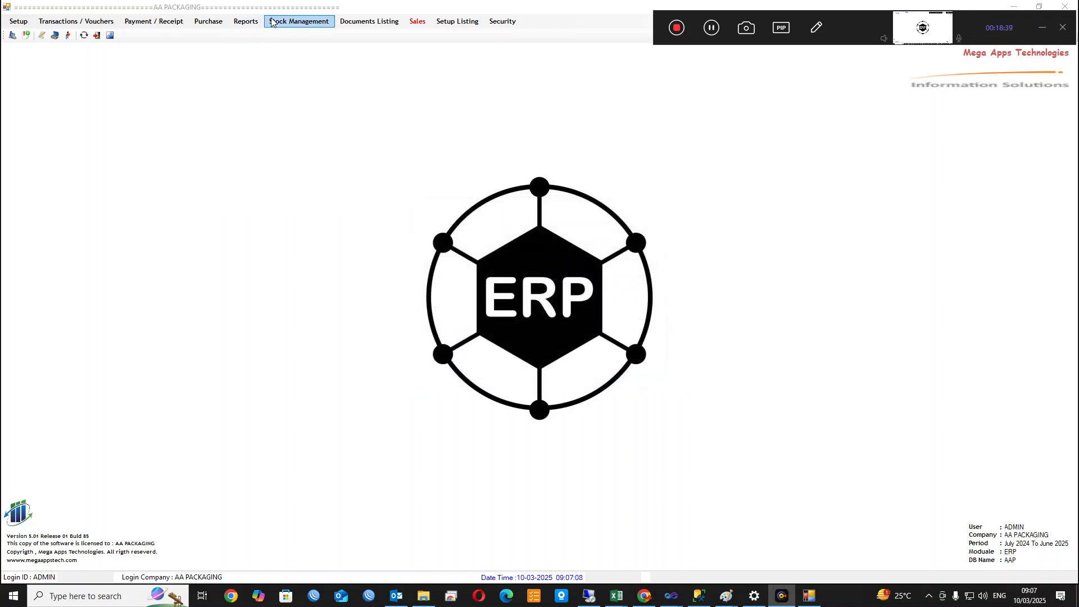
pyautogui.click(299, 21)
pyautogui.click(165, 109)
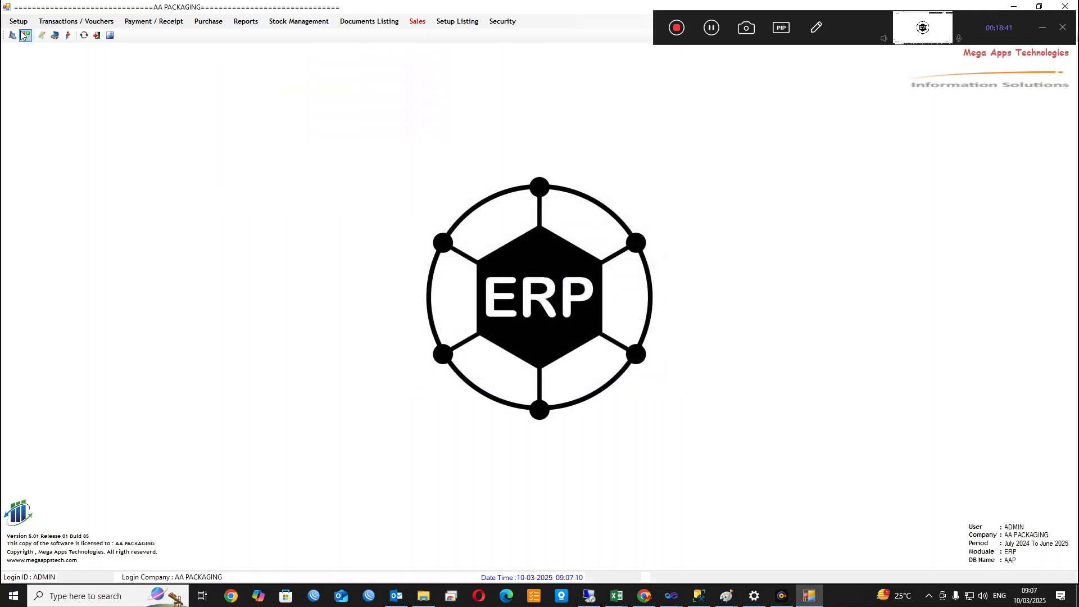
# Browse back through two earlier records in the payment terms setup and close the form
pyautogui.click(19, 22)
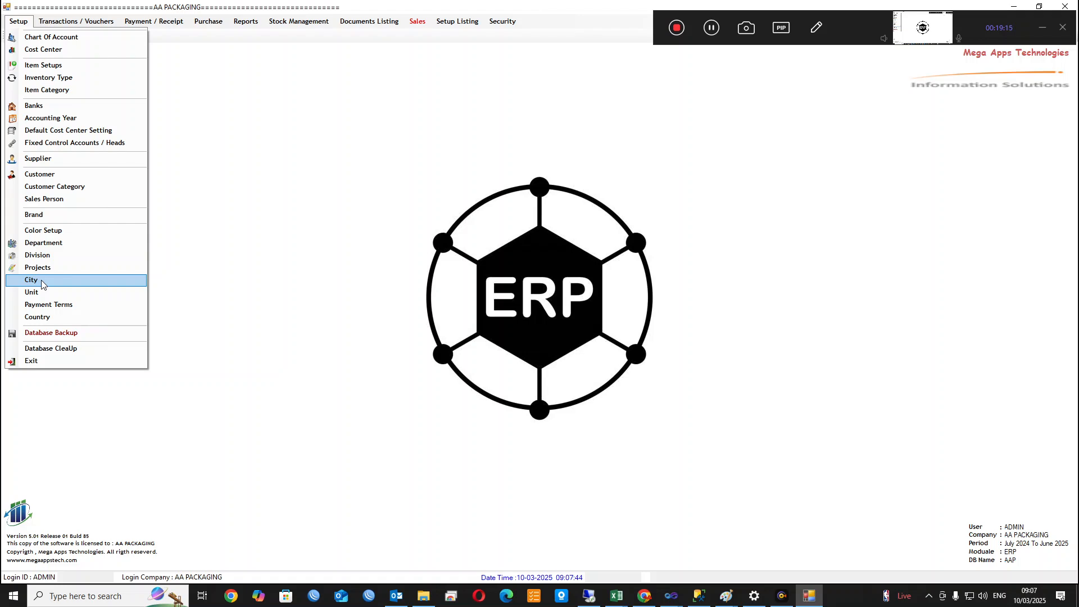
pyautogui.click(65, 306)
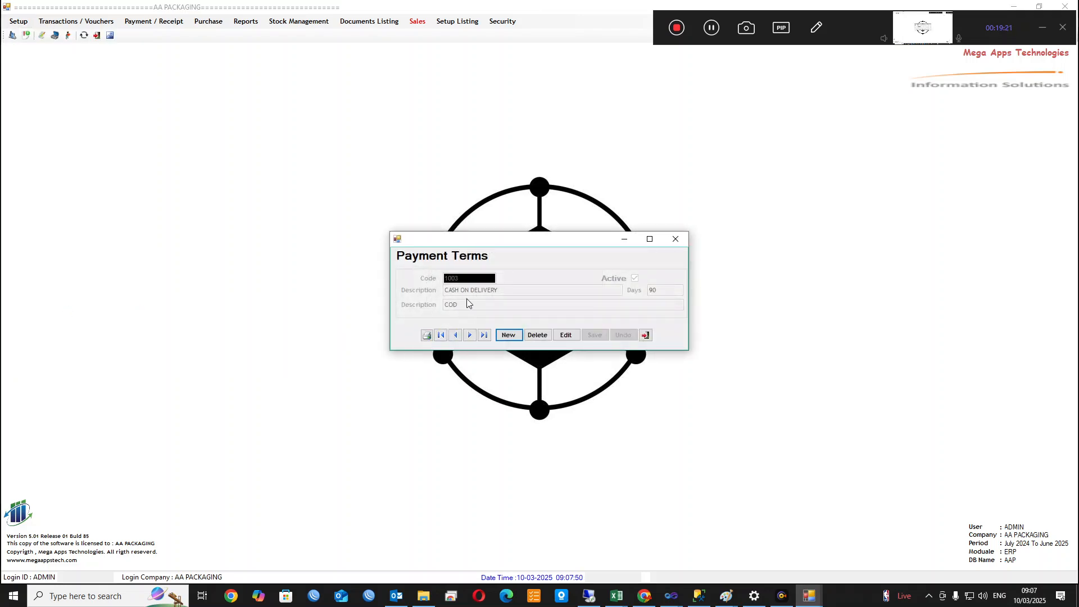
pyautogui.click(455, 334)
pyautogui.click(455, 335)
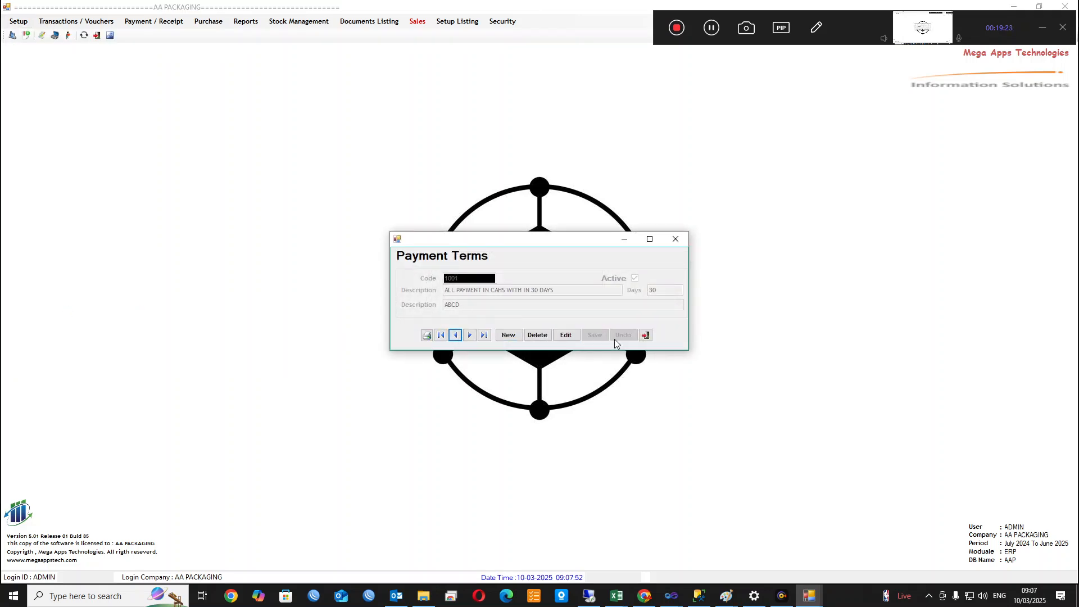
pyautogui.click(646, 335)
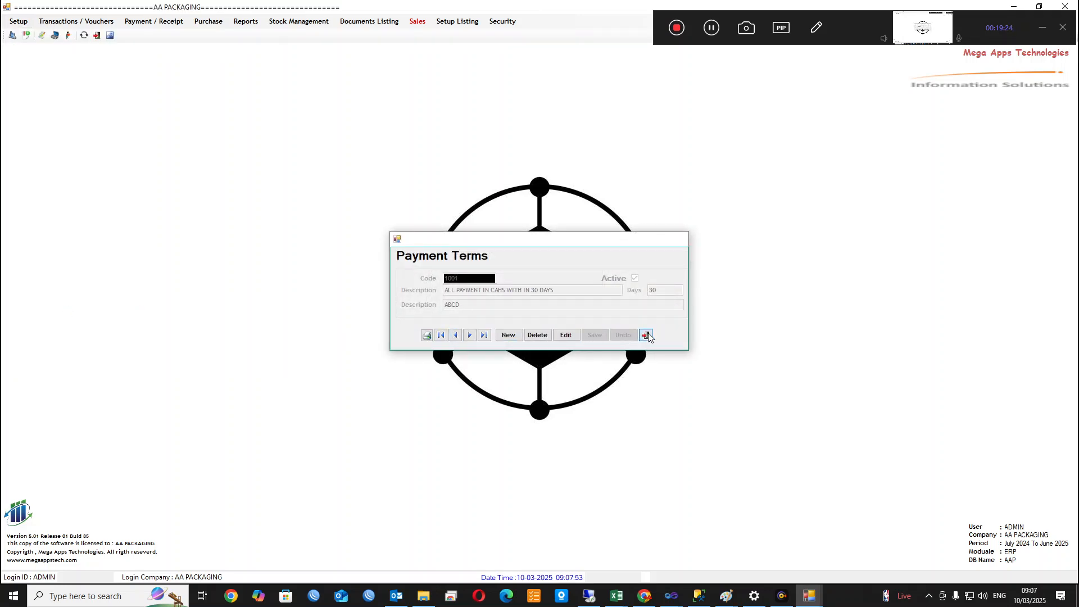
# Back up the database to the default location and close the backup form
pyautogui.click(15, 22)
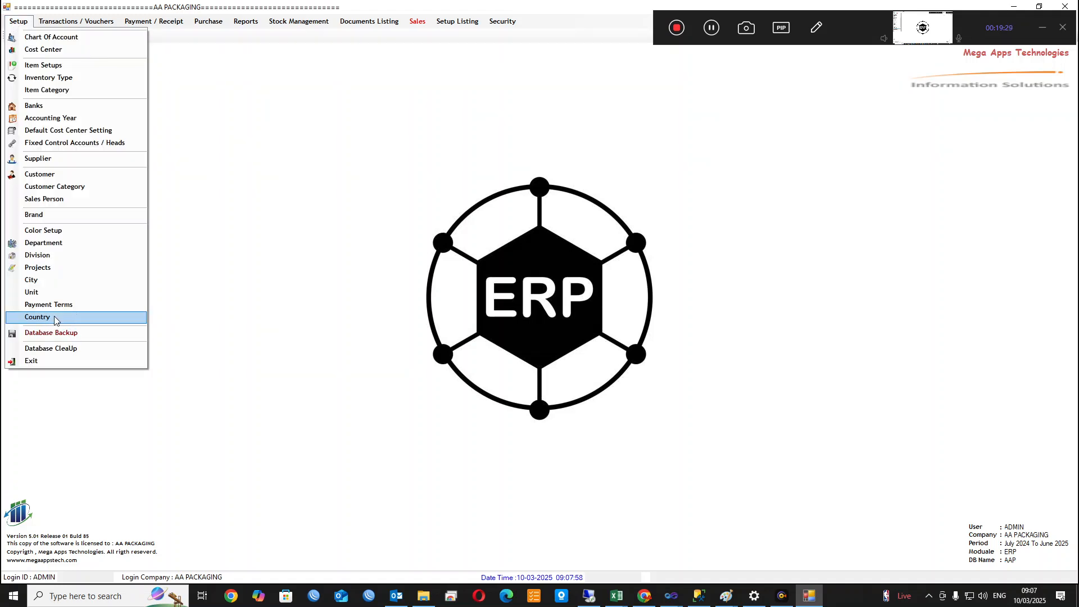
pyautogui.click(82, 333)
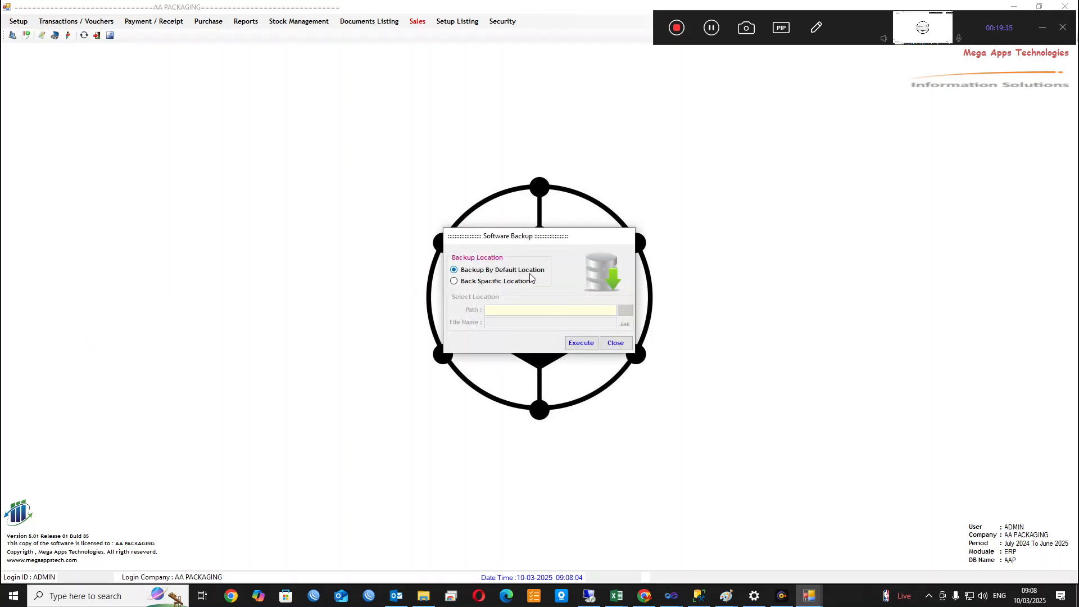
pyautogui.click(583, 344)
pyautogui.click(538, 336)
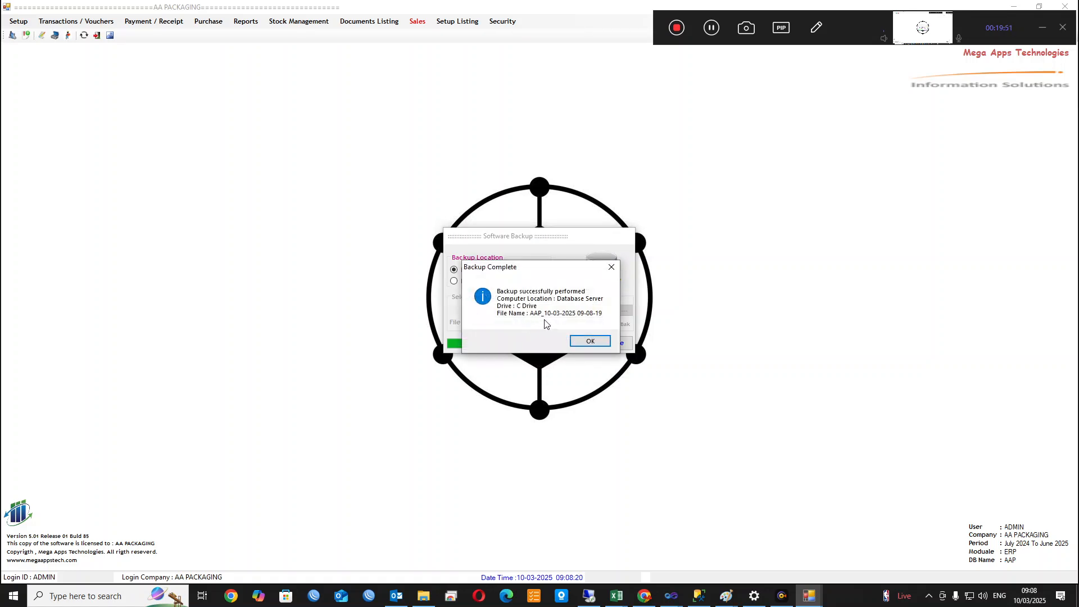
pyautogui.click(591, 344)
pyautogui.click(616, 344)
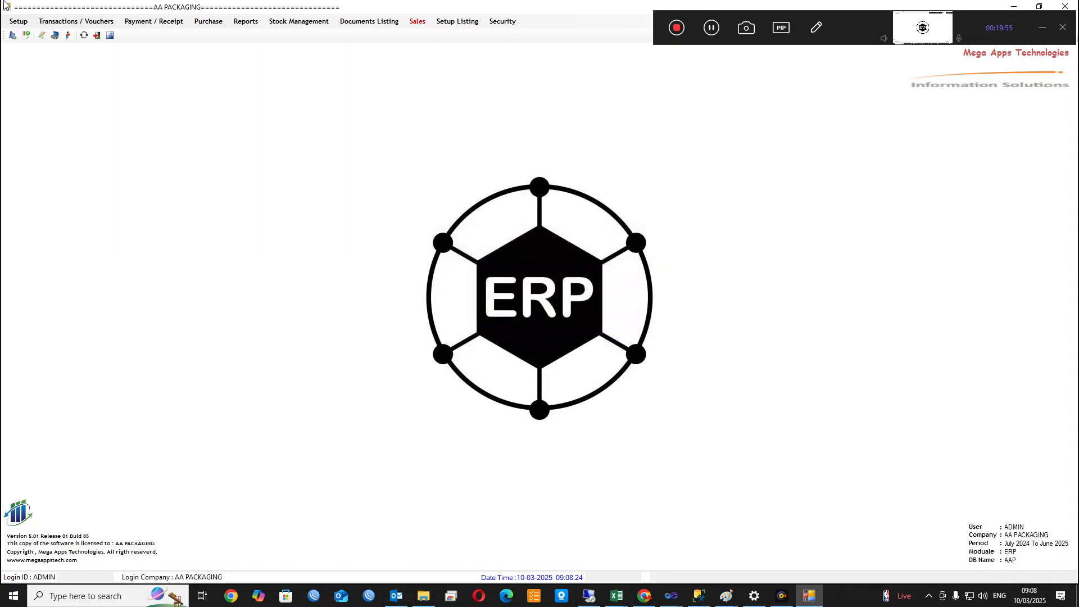
pyautogui.click(19, 21)
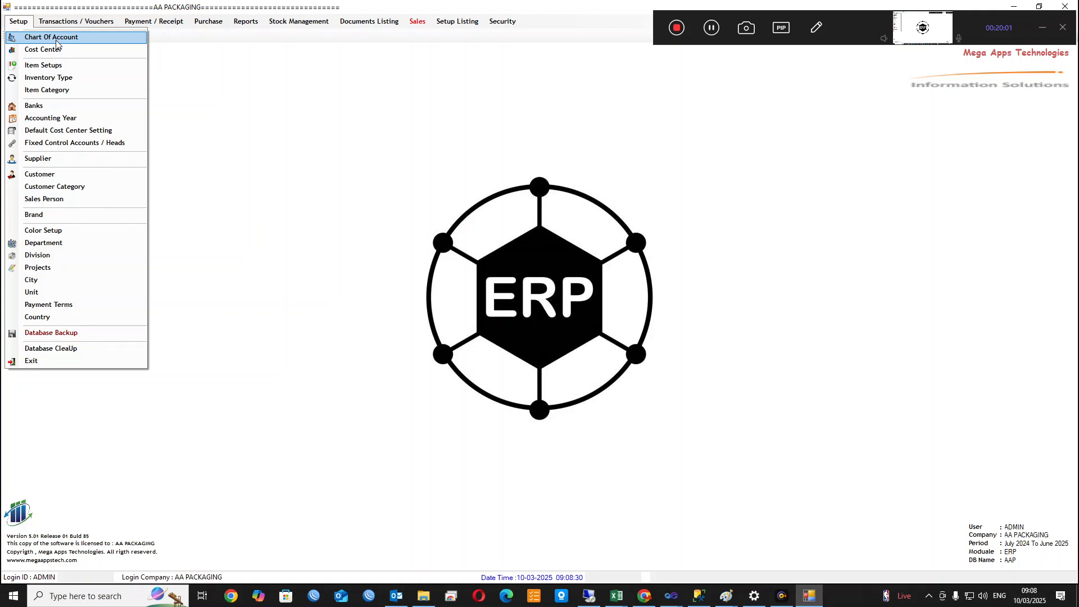
pyautogui.moveTo(66, 22)
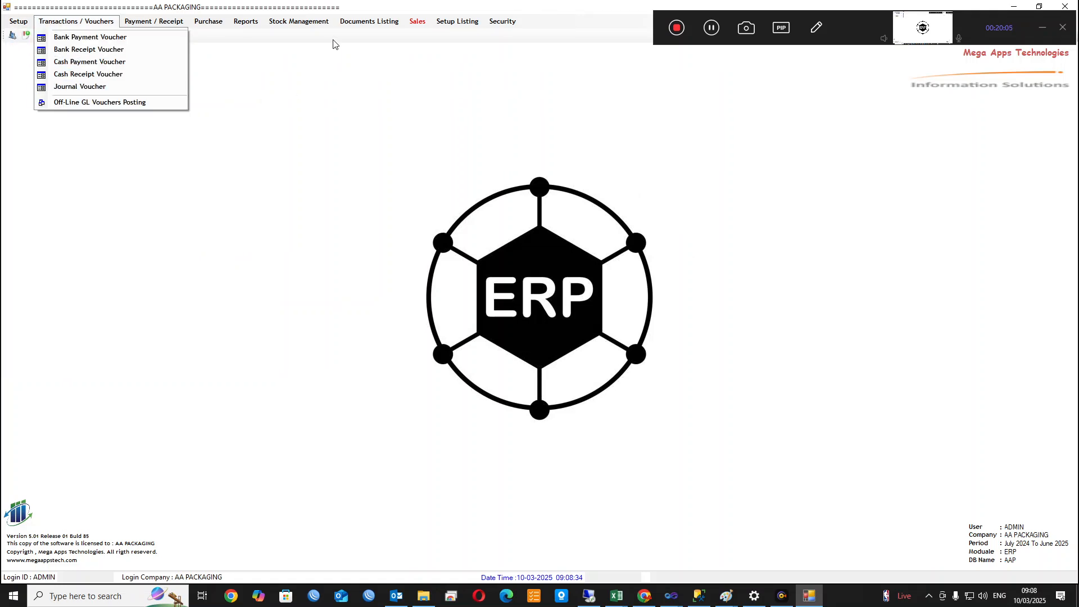
pyautogui.moveTo(366, 29)
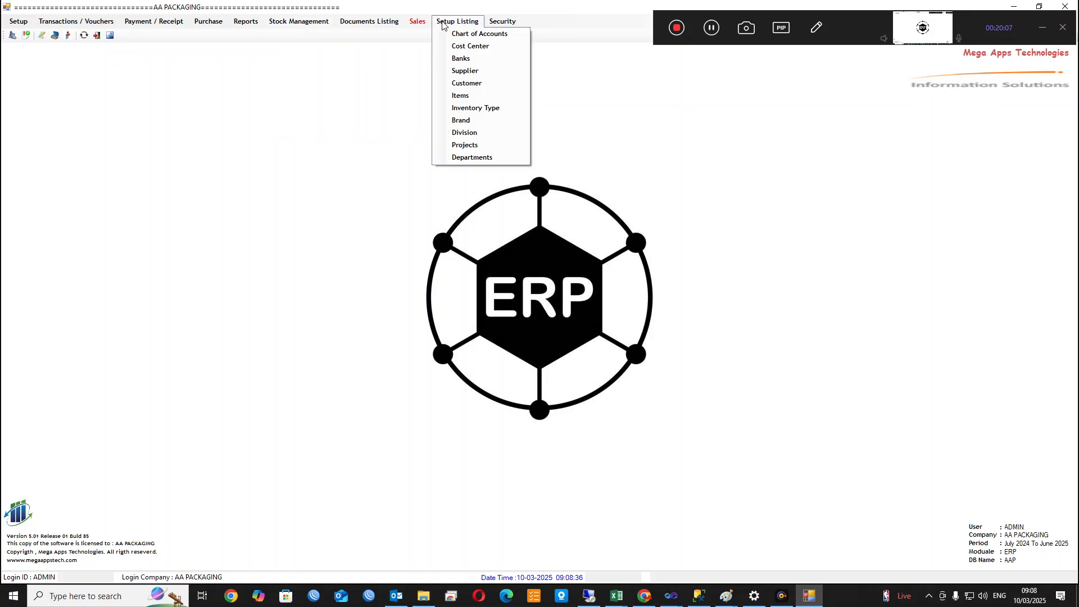
pyautogui.click(250, 22)
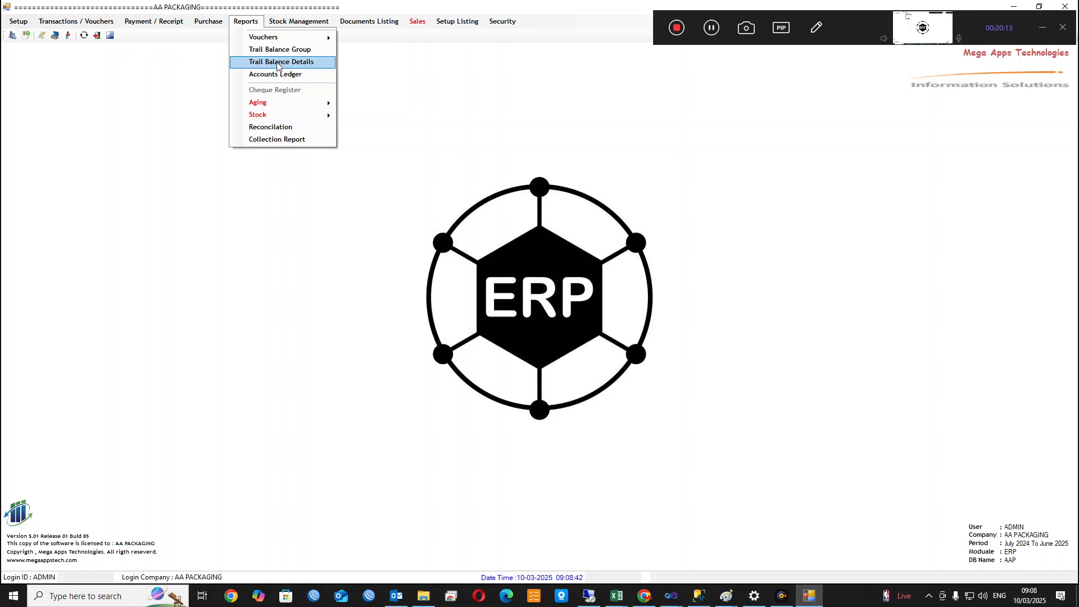
pyautogui.click(188, 80)
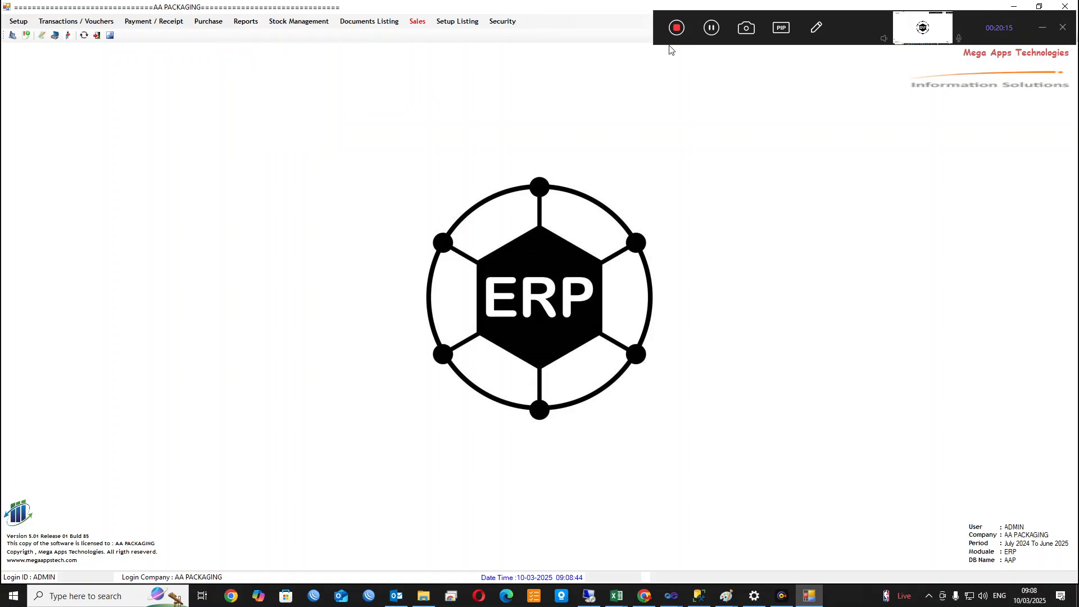